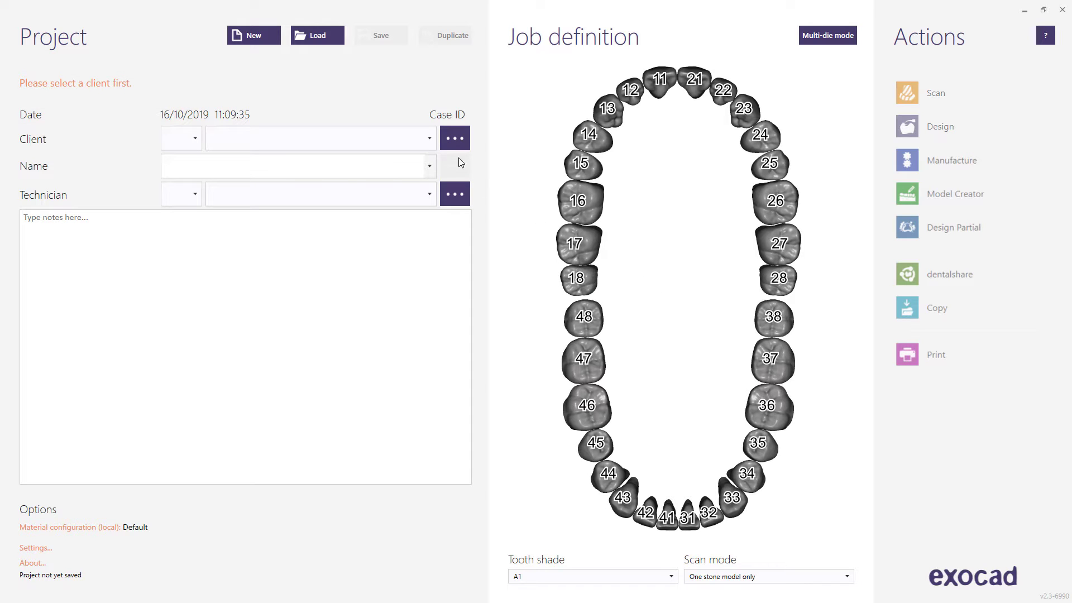
Assign the Default client to the project and enter the patient's name.
click(431, 143)
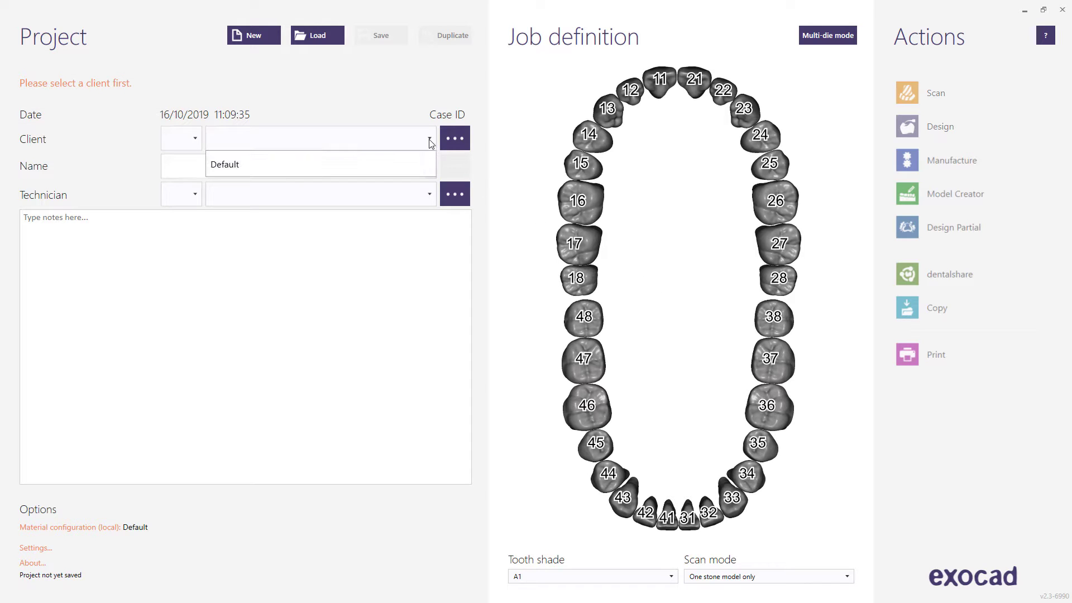
click(274, 166)
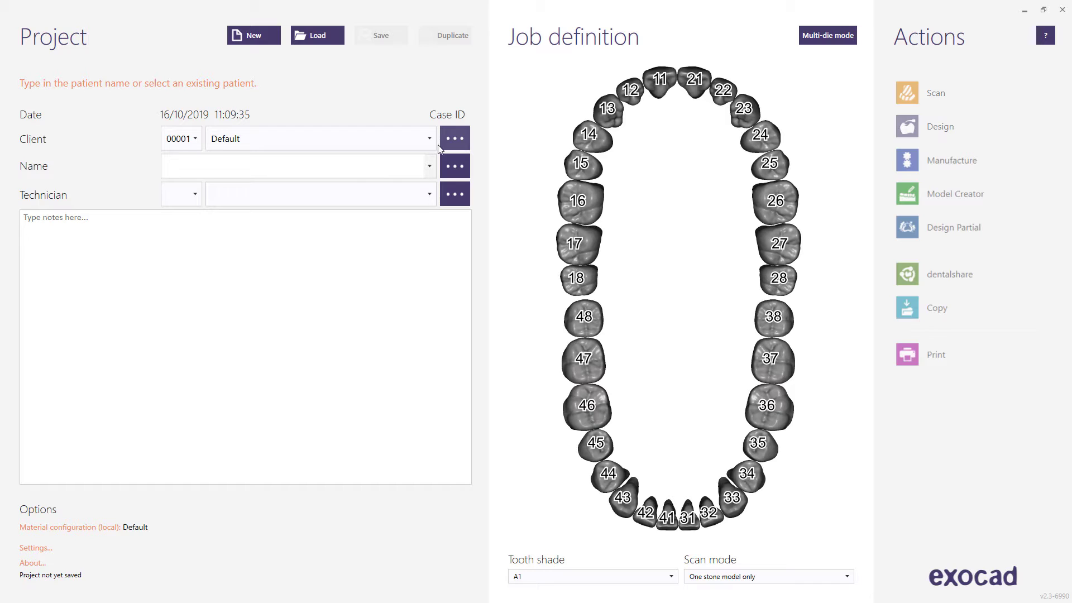
text(John,Doe)
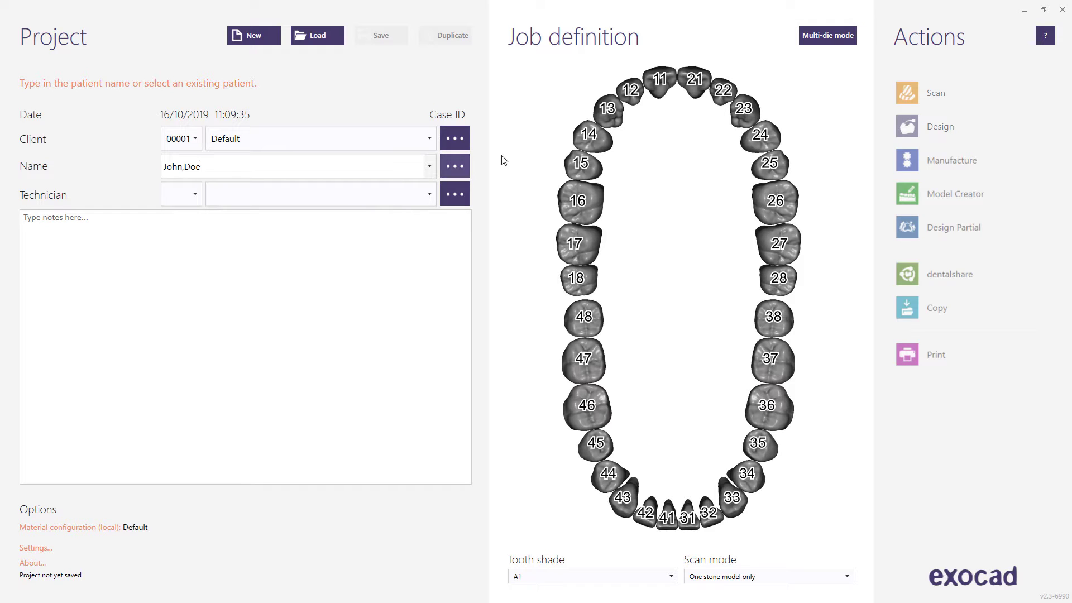
Define tooth 13 as an anatomic pontic in Acrylic/PMMA.
click(606, 115)
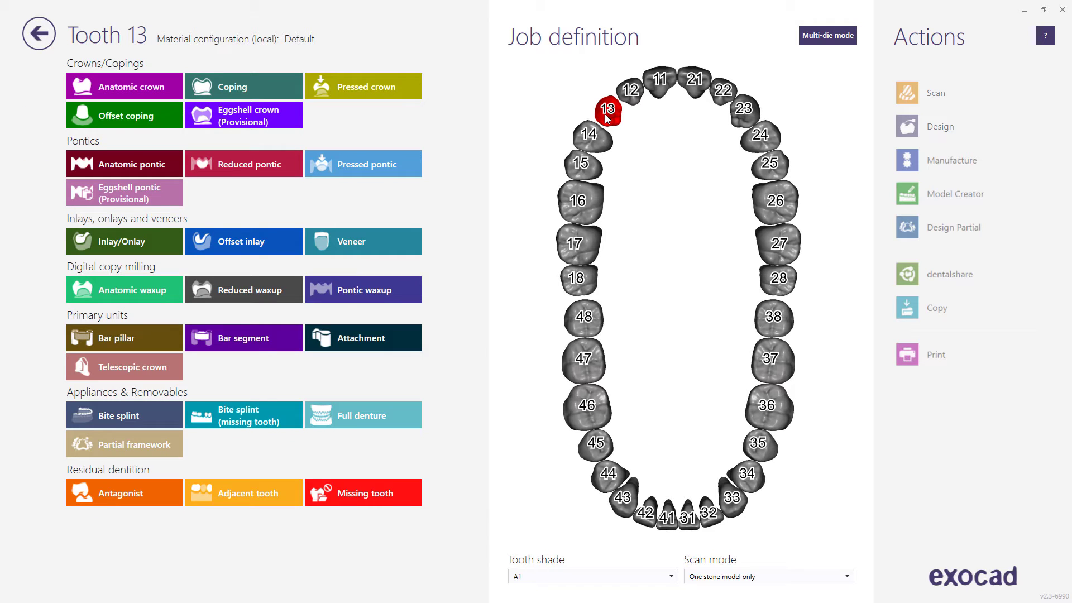
click(149, 173)
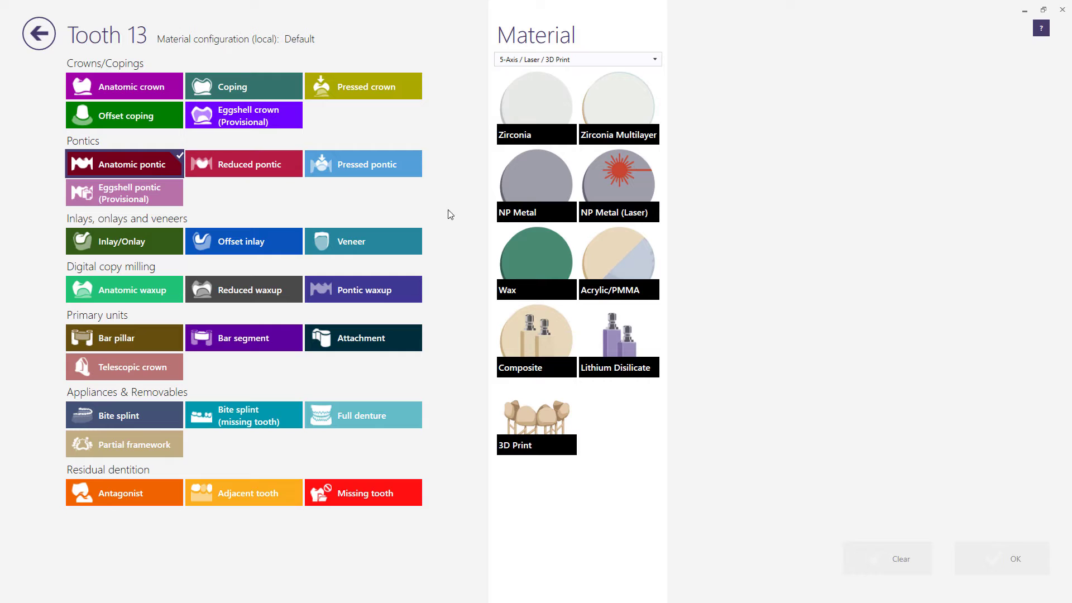
click(621, 254)
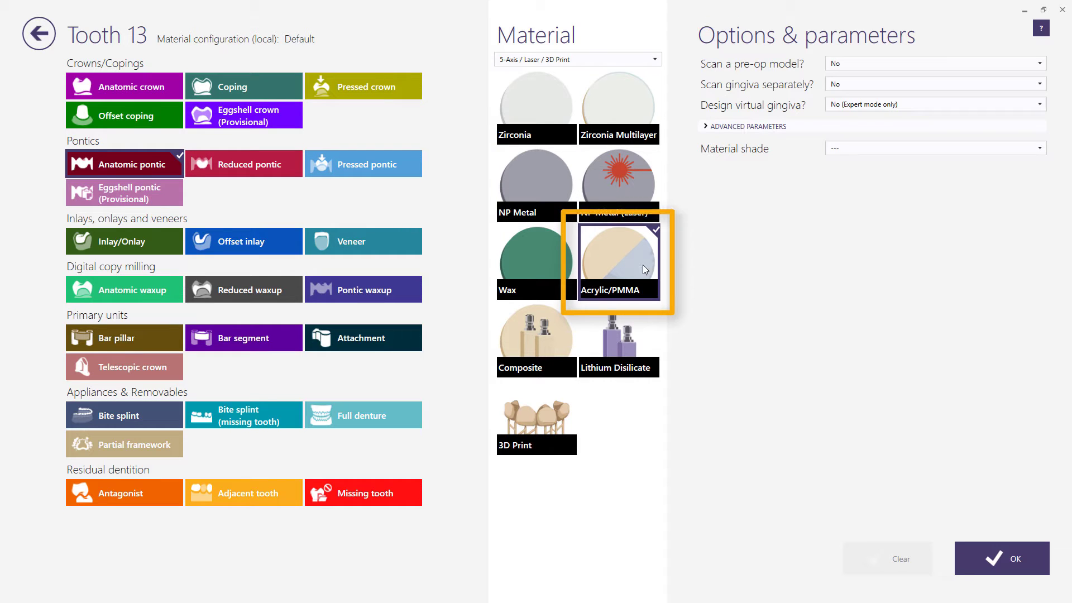
click(980, 557)
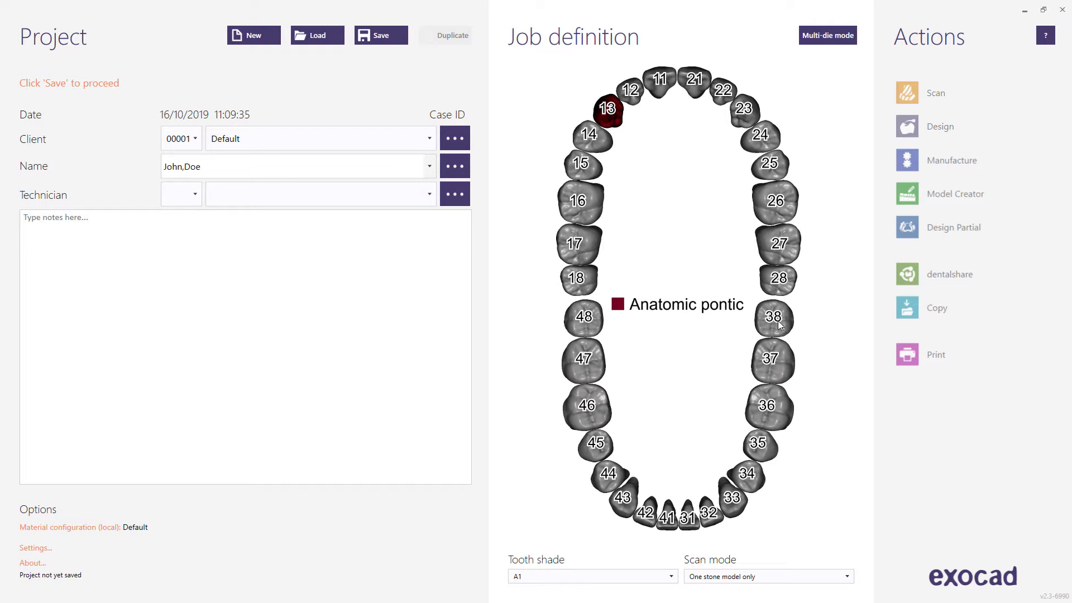
Copy tooth 13's anatomic pontic definition to teeth 12 through 23 and save the project.
click(628, 96)
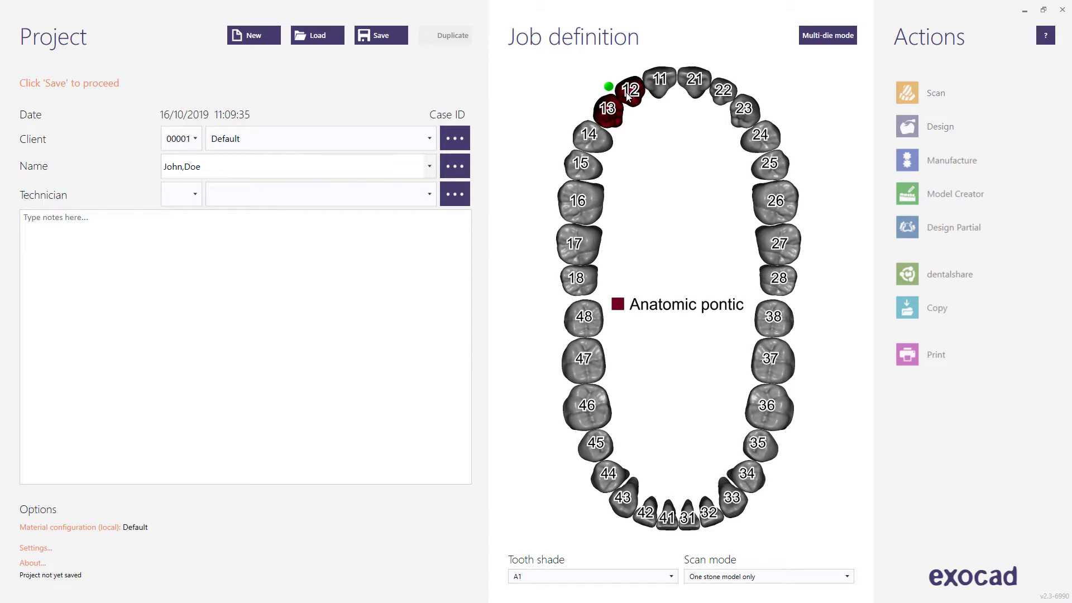
click(746, 109)
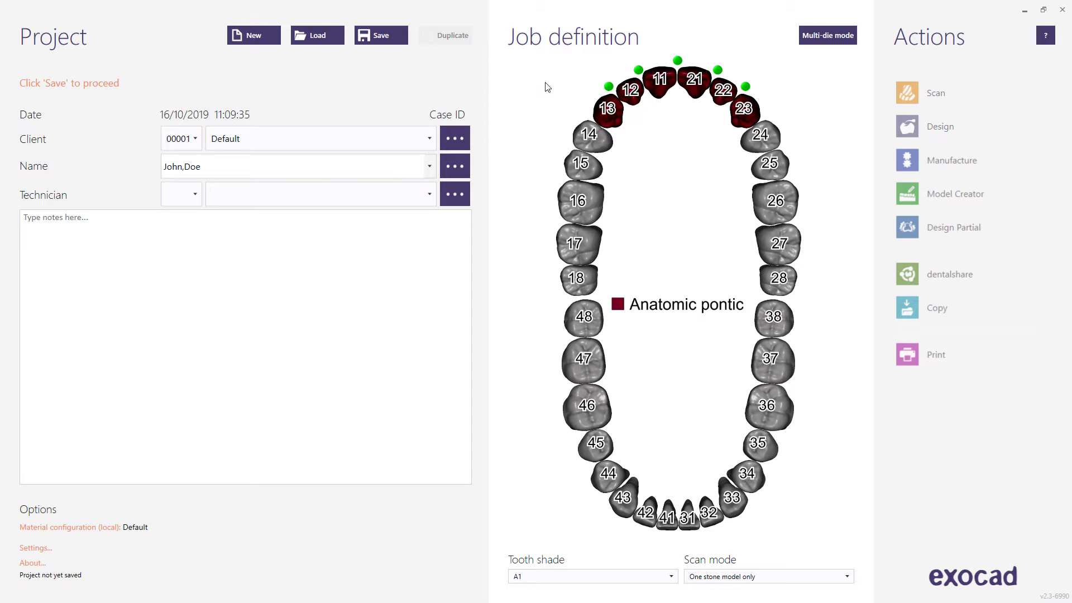
click(379, 37)
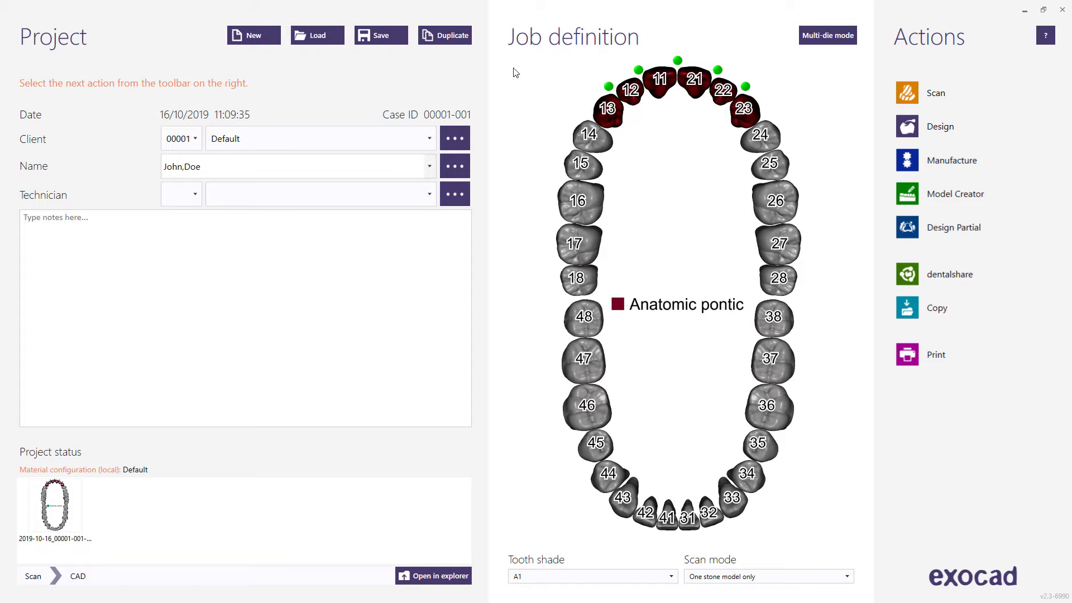
Load the "Smile Creator, Sample" project and review tooth 13's restoration type, material and parameters without changing them.
click(327, 38)
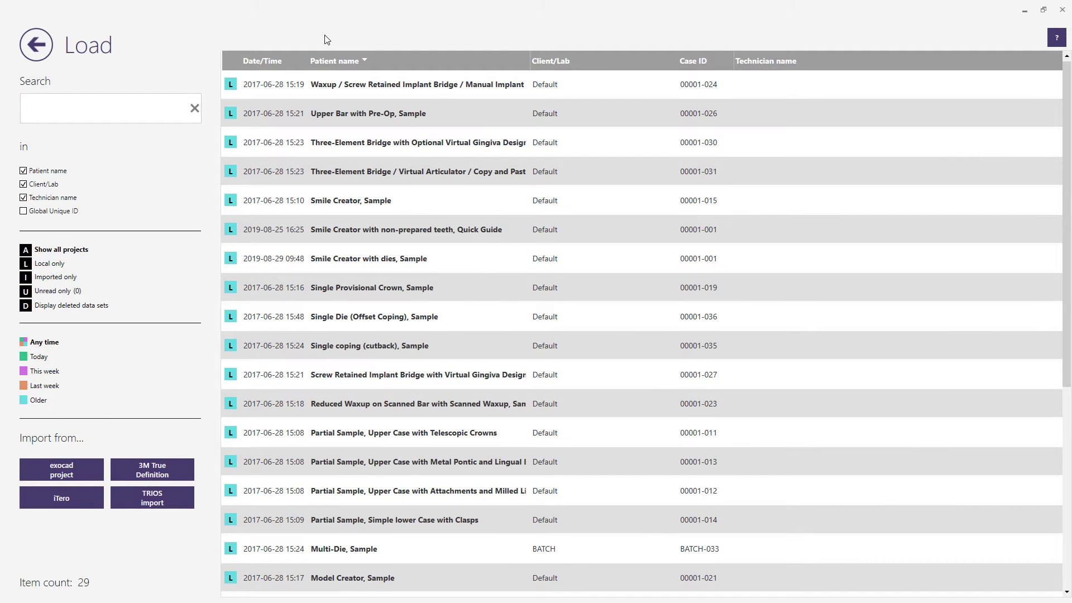
click(337, 200)
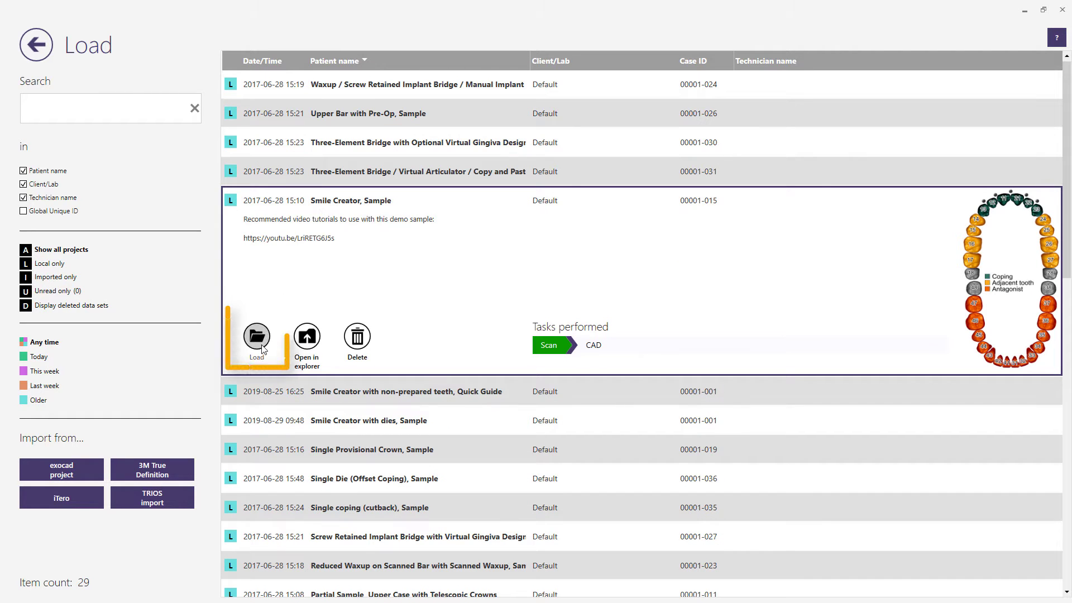
click(257, 337)
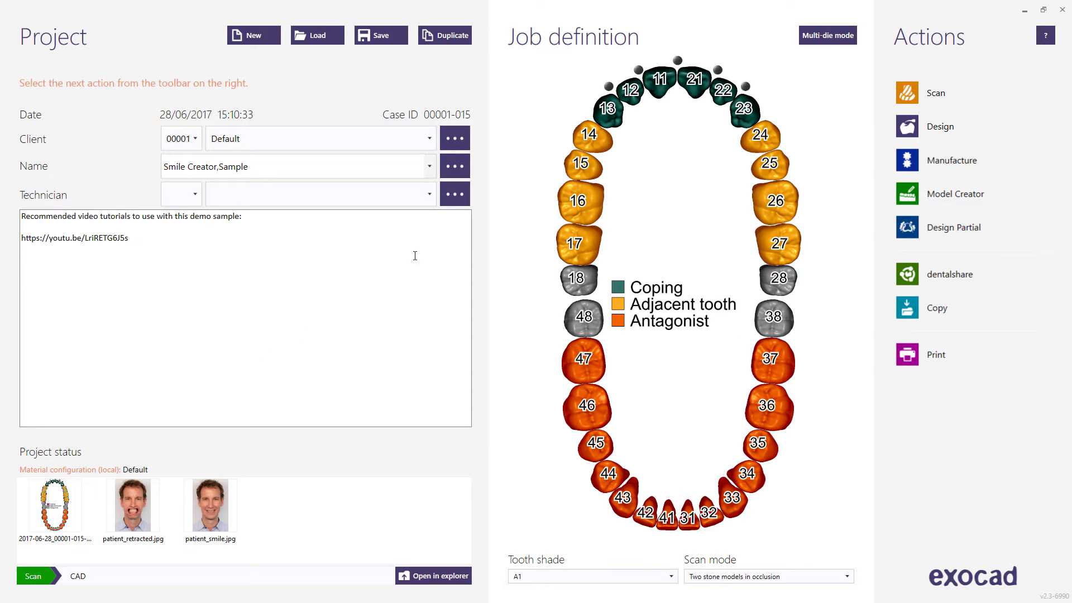
click(606, 109)
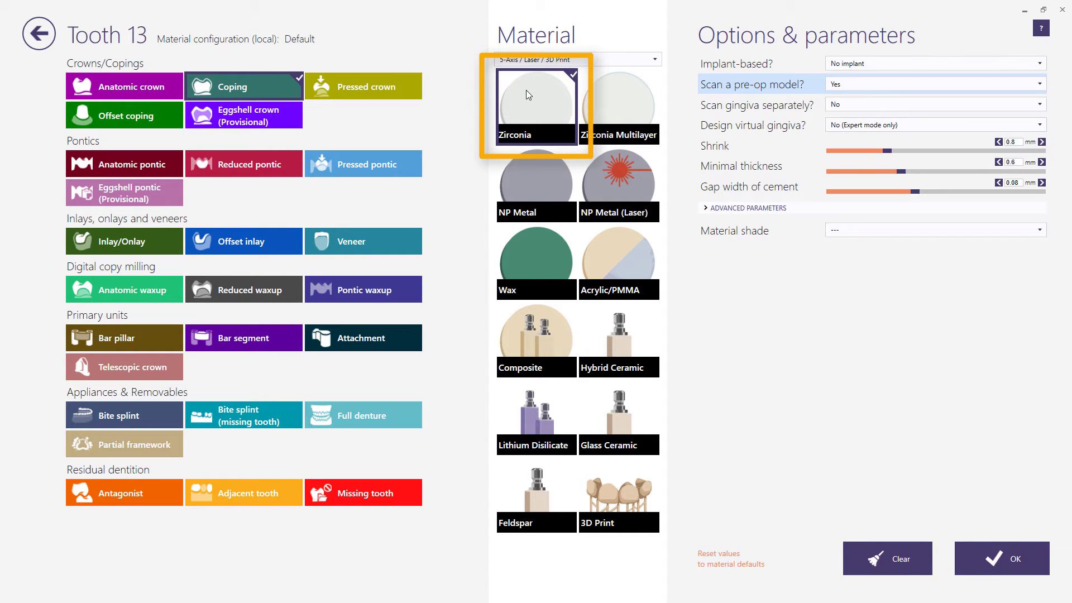
click(970, 564)
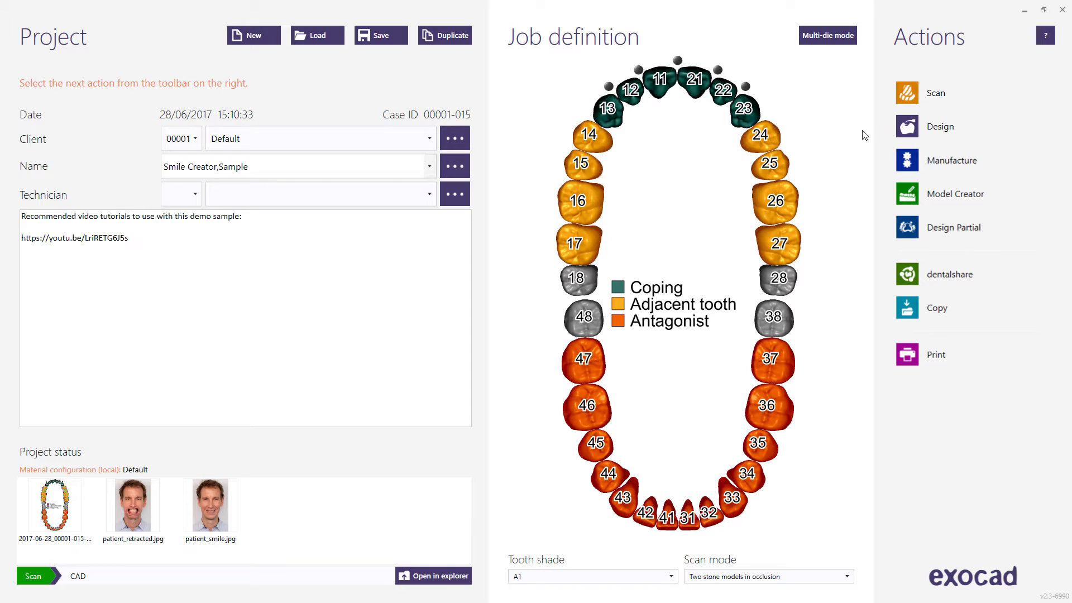
Open the project for design, accept the pre-op scan position and start Smile Creator.
click(924, 123)
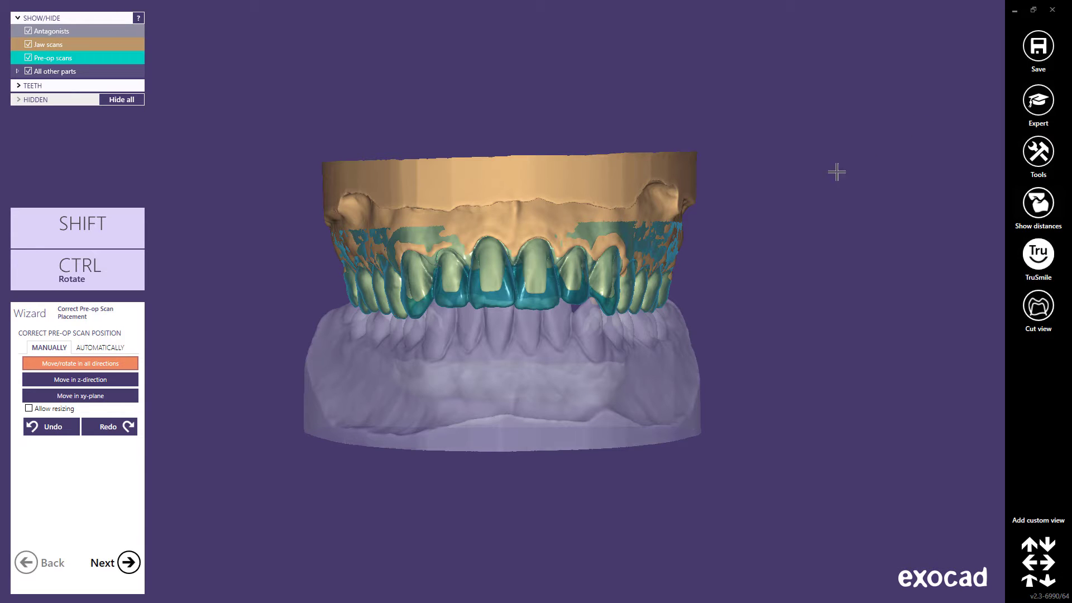
click(126, 564)
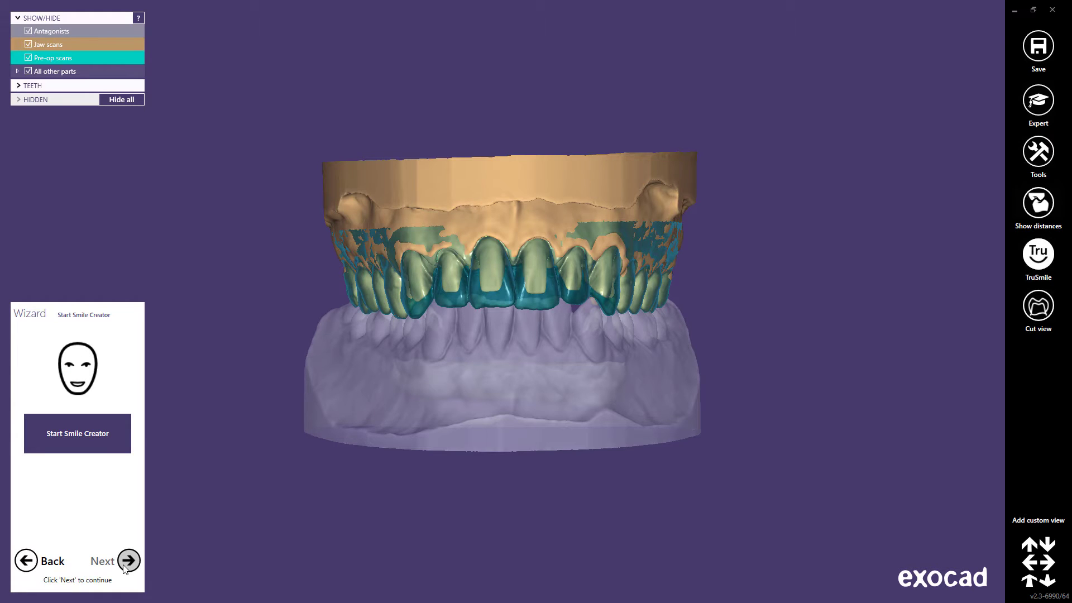
click(91, 437)
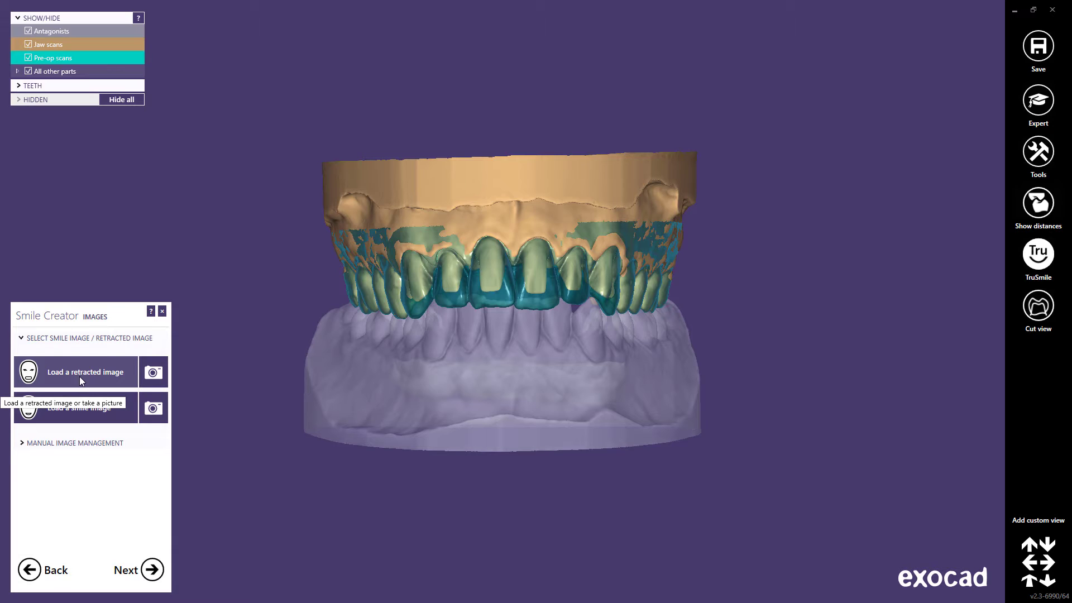
Check the camera preview for the retracted image, close it, and load patient_retracted.jpg as the retracted image.
click(154, 374)
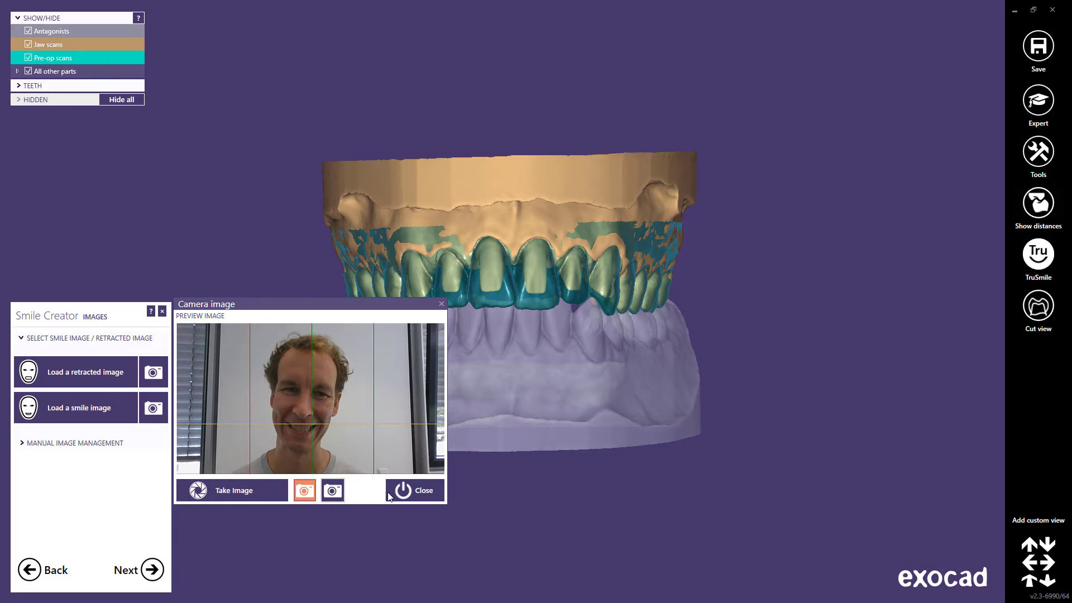
click(412, 493)
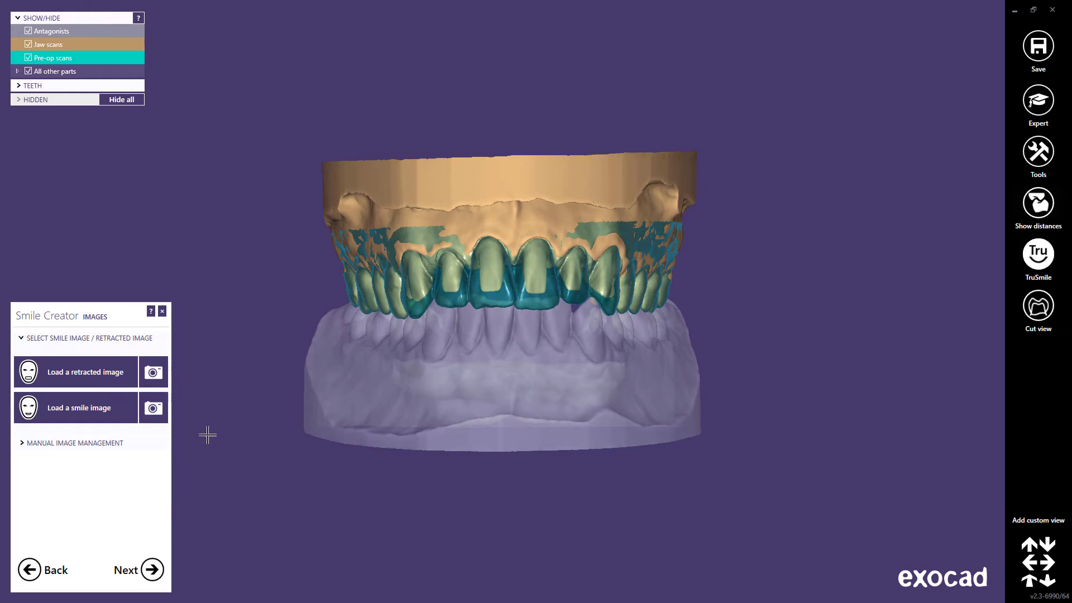
click(99, 374)
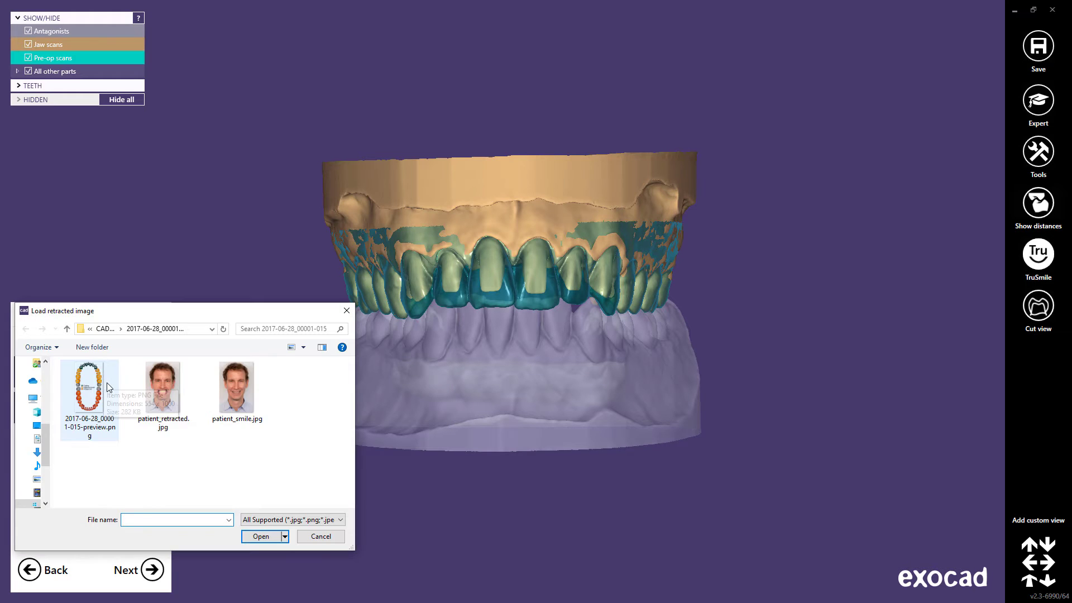
click(166, 384)
click(261, 536)
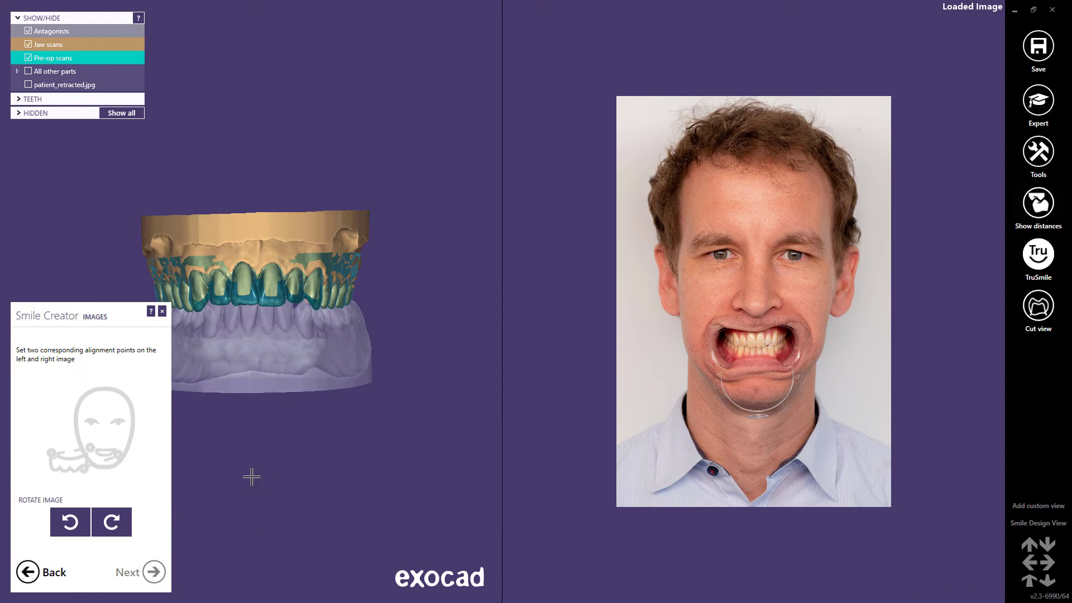
Set matching alignment points on both upper canine tips in the 3D scan and the retracted photo, and proceed to the overlay.
scroll(207, 338, up, 5)
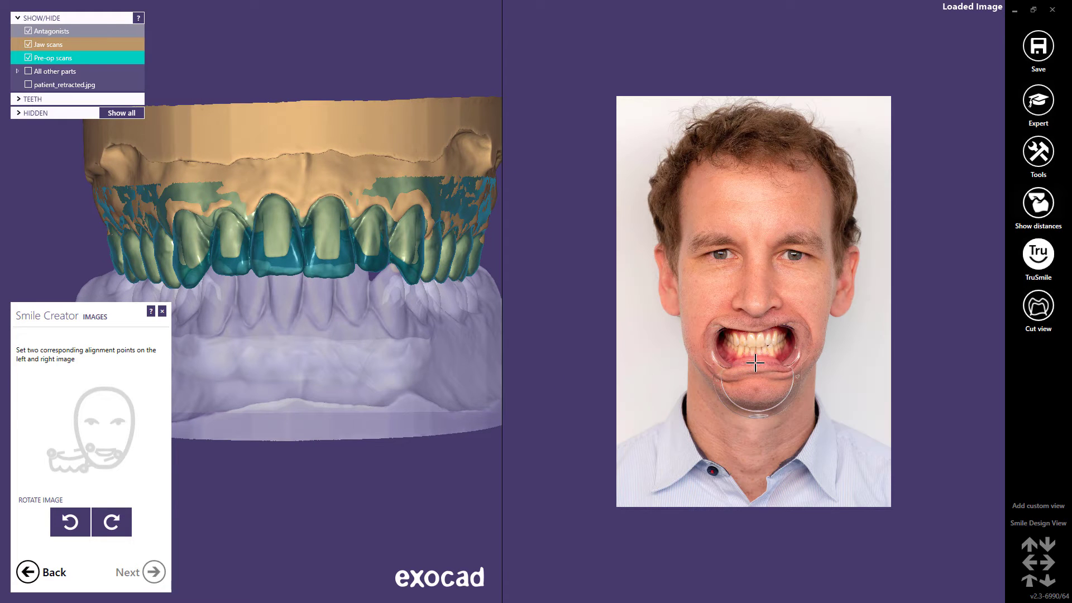
scroll(755, 363, up, 6)
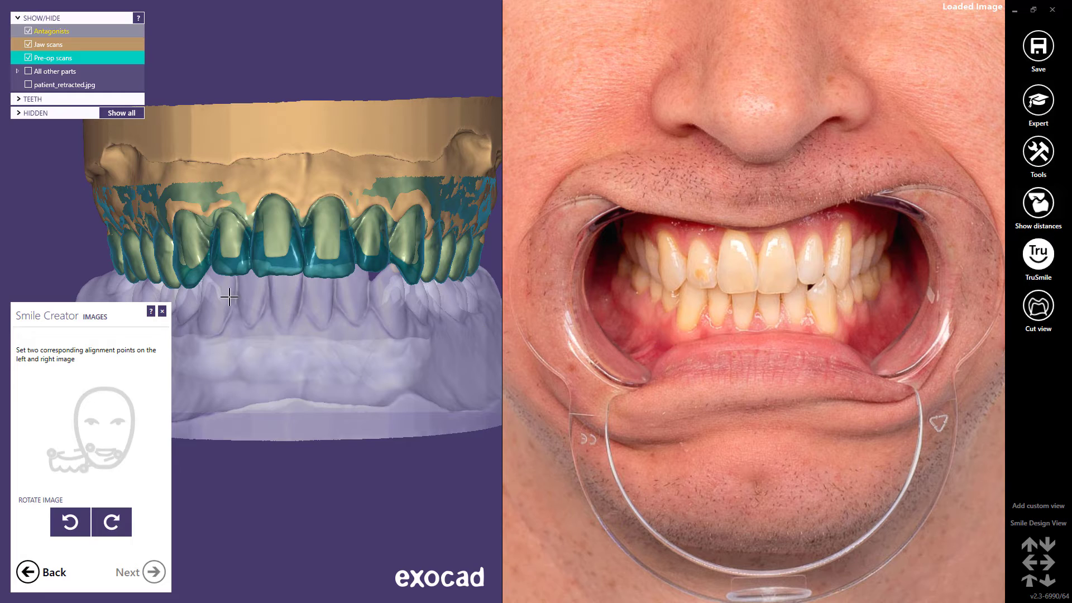
click(188, 287)
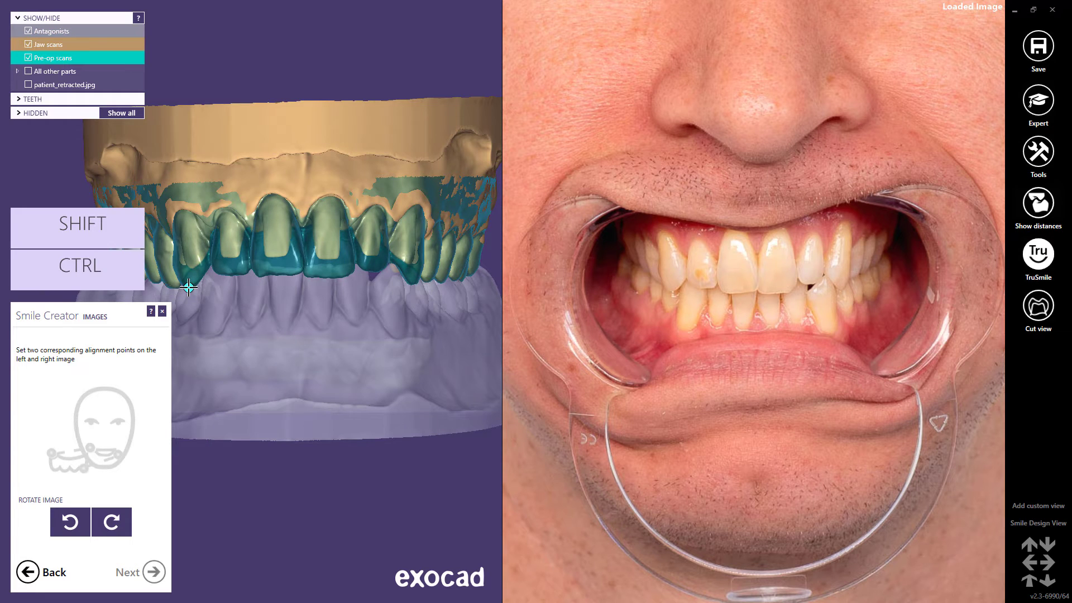
click(673, 289)
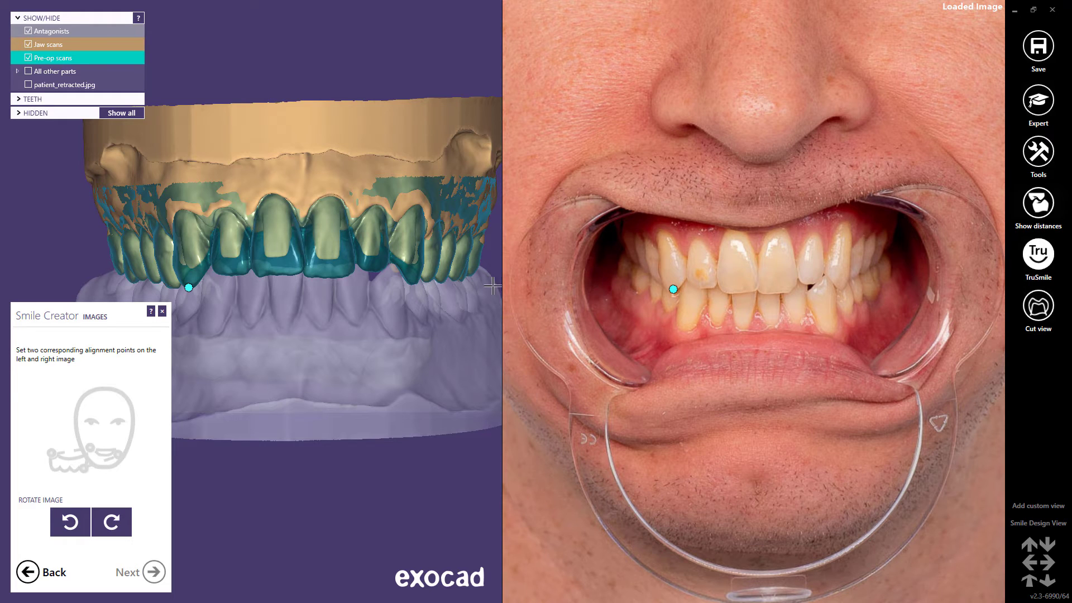
click(414, 282)
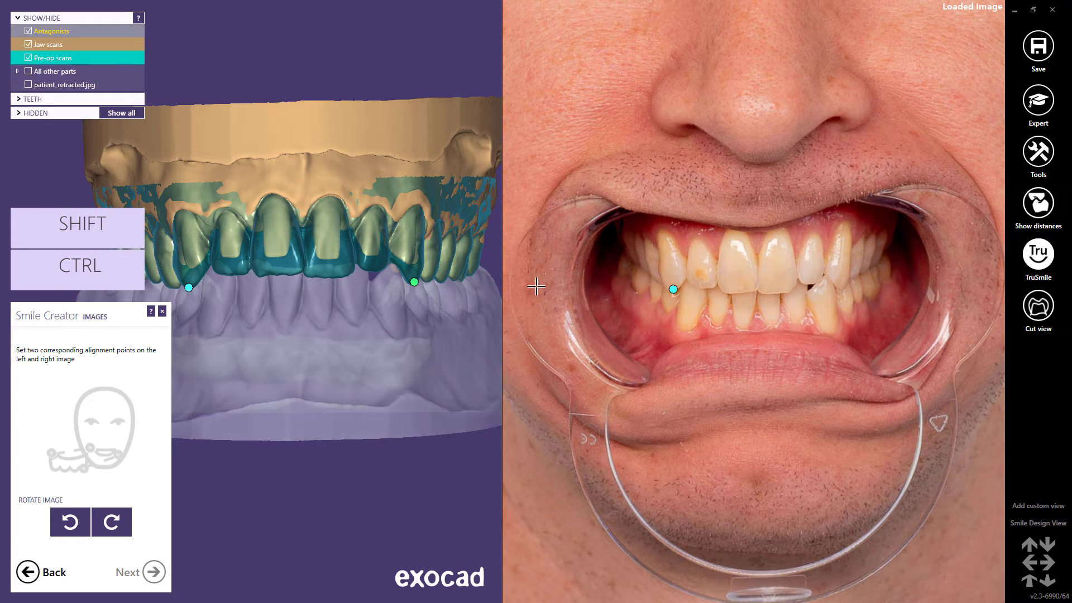
click(844, 288)
drag(673, 288, 669, 293)
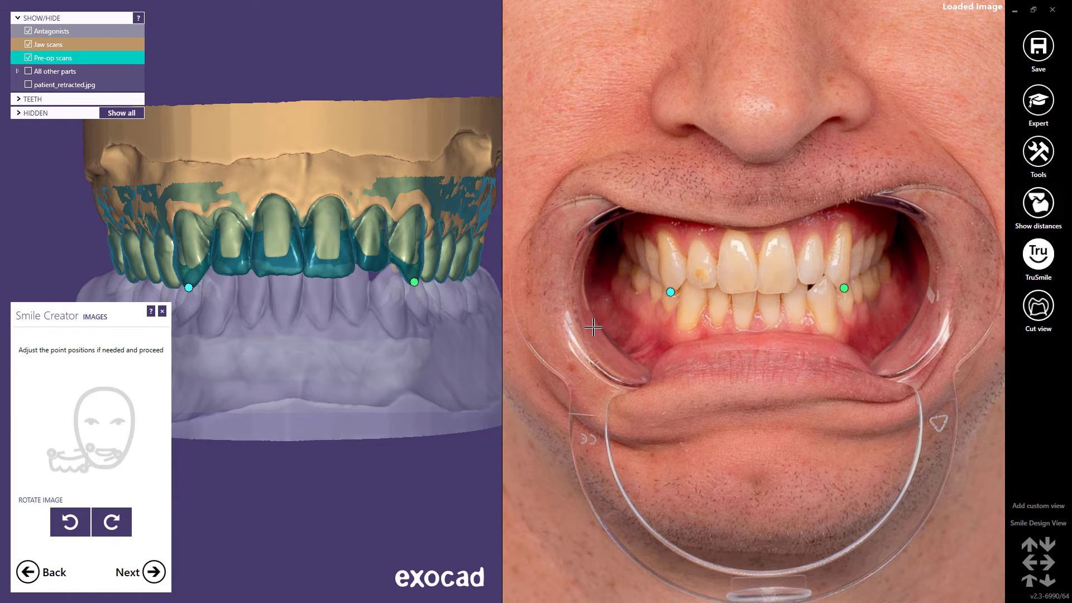
click(150, 569)
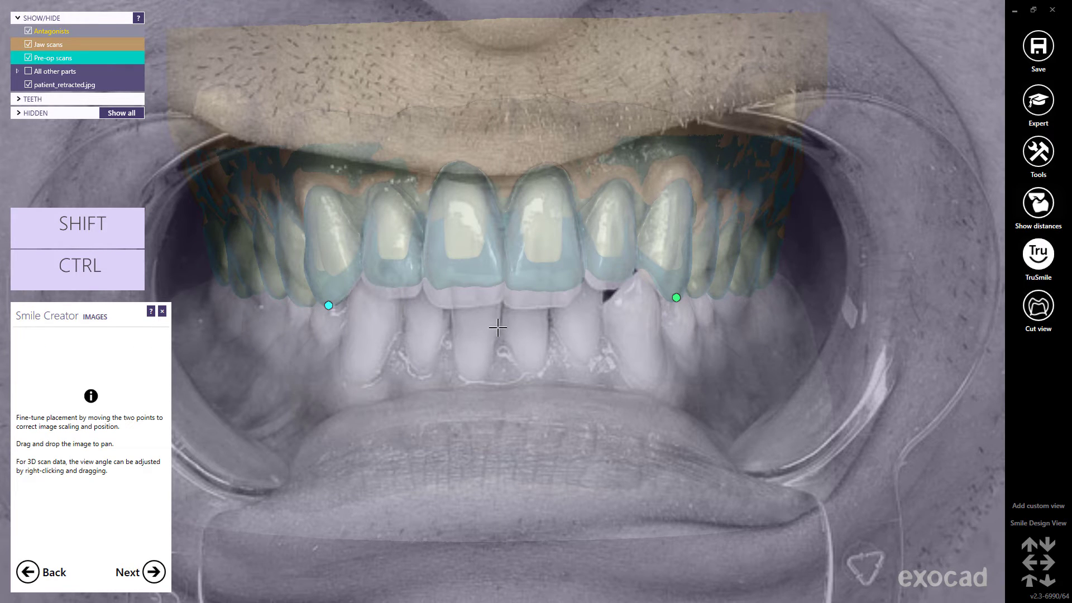
Fine-tune the retracted photo's overlay by tilting the 3D scan and shifting the alignment point and image, and accept the placement.
right_drag(498, 328, 498, 331)
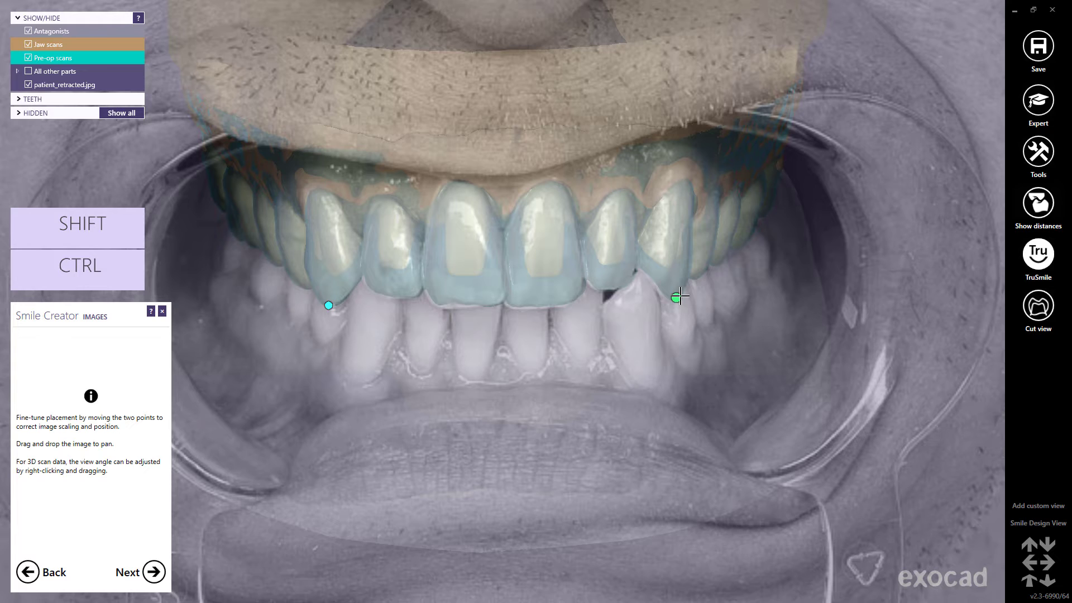
drag(681, 296, 680, 296)
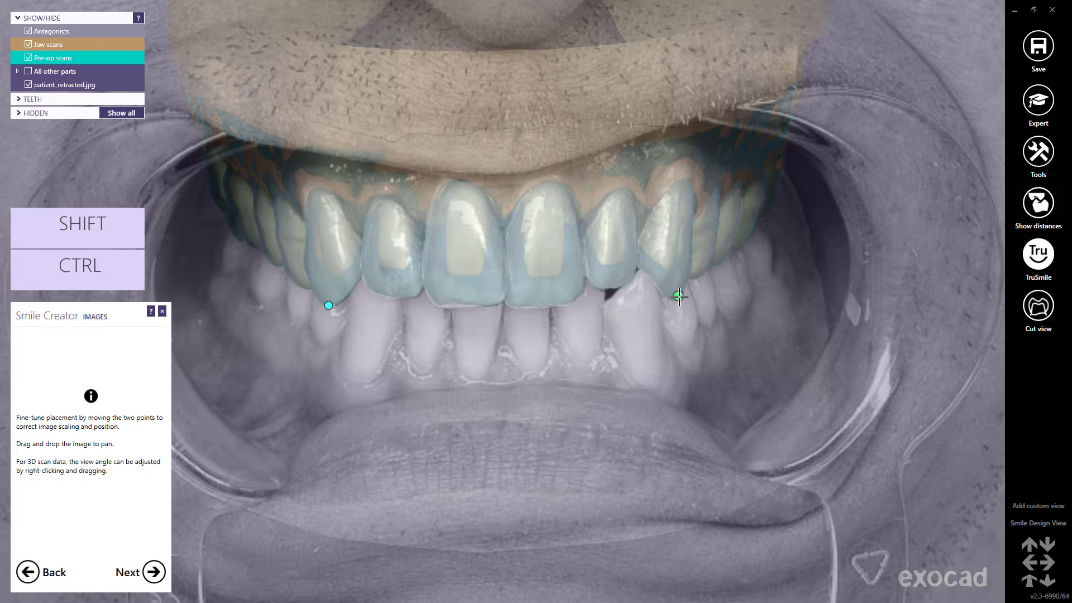
mouse_move(555, 319)
mouse_down()
mouse_move(485, 313)
mouse_move(556, 320)
mouse_up()
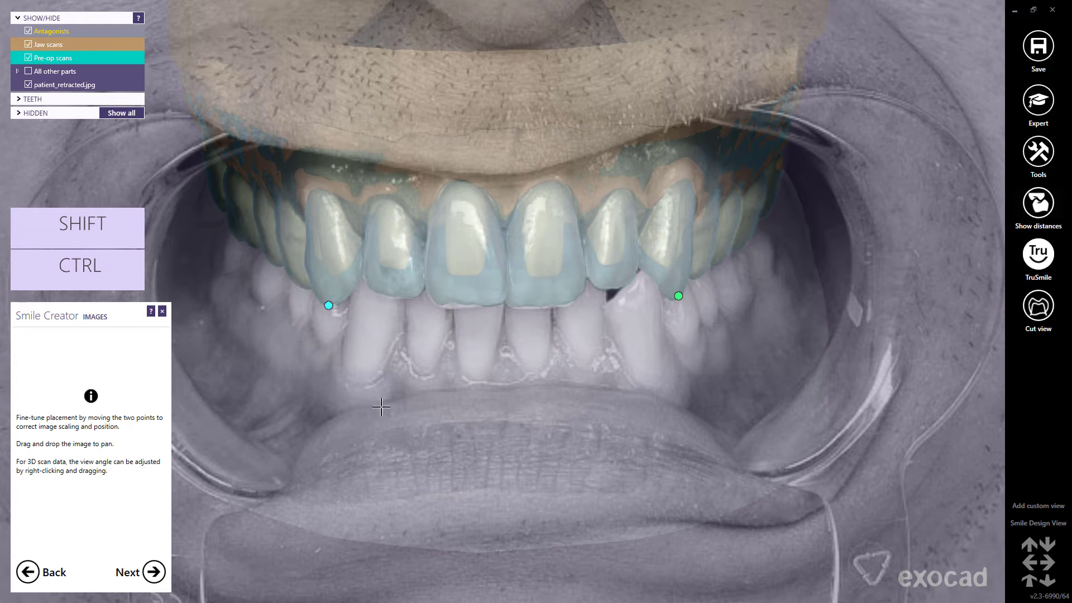
click(153, 571)
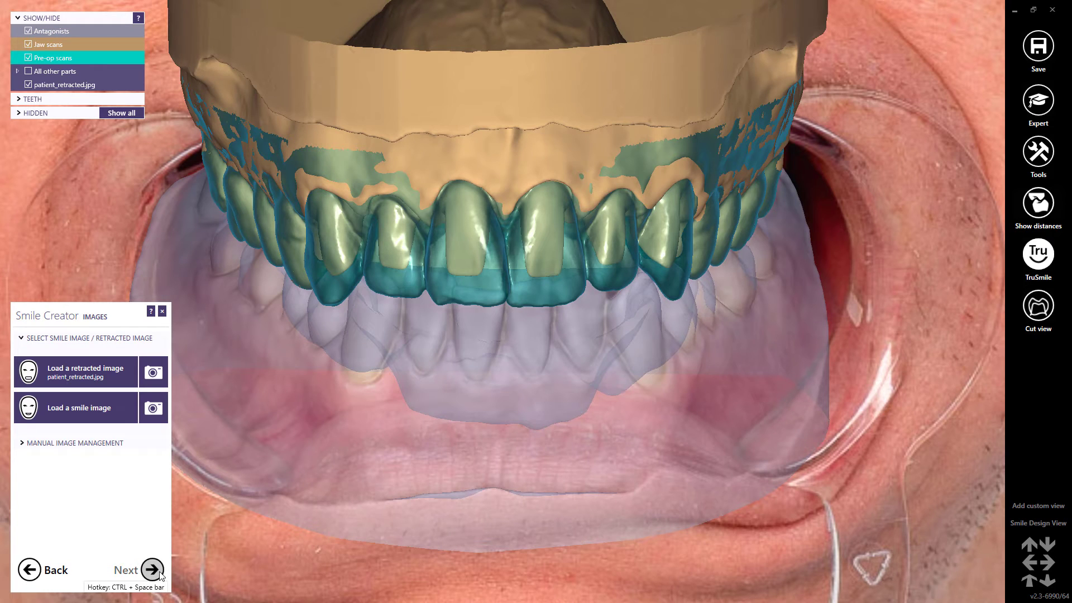
Load patient_smile.jpg as the smile image.
click(105, 407)
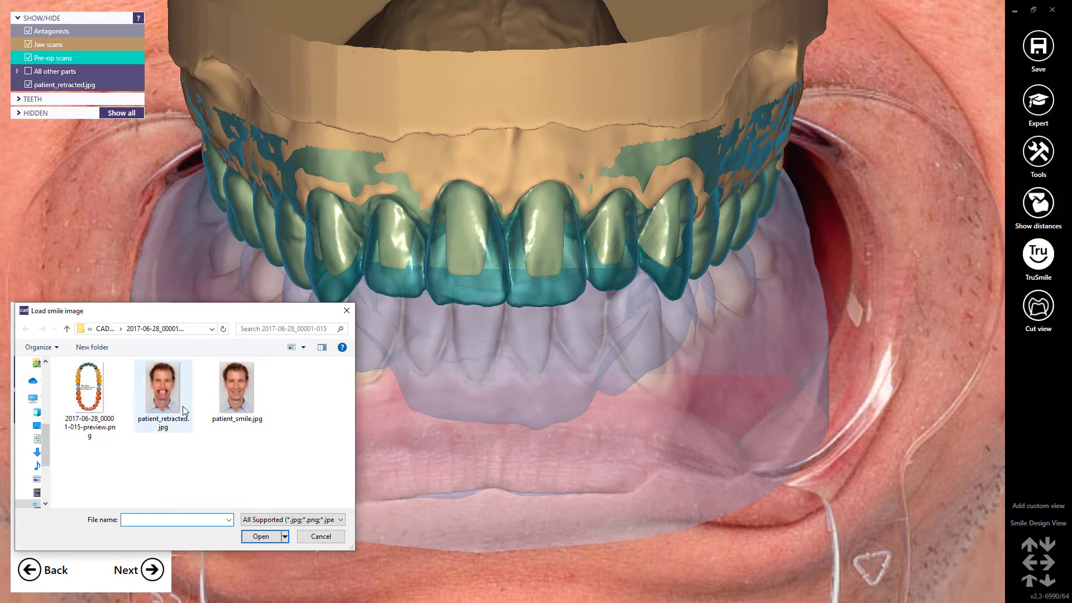
click(231, 404)
click(263, 535)
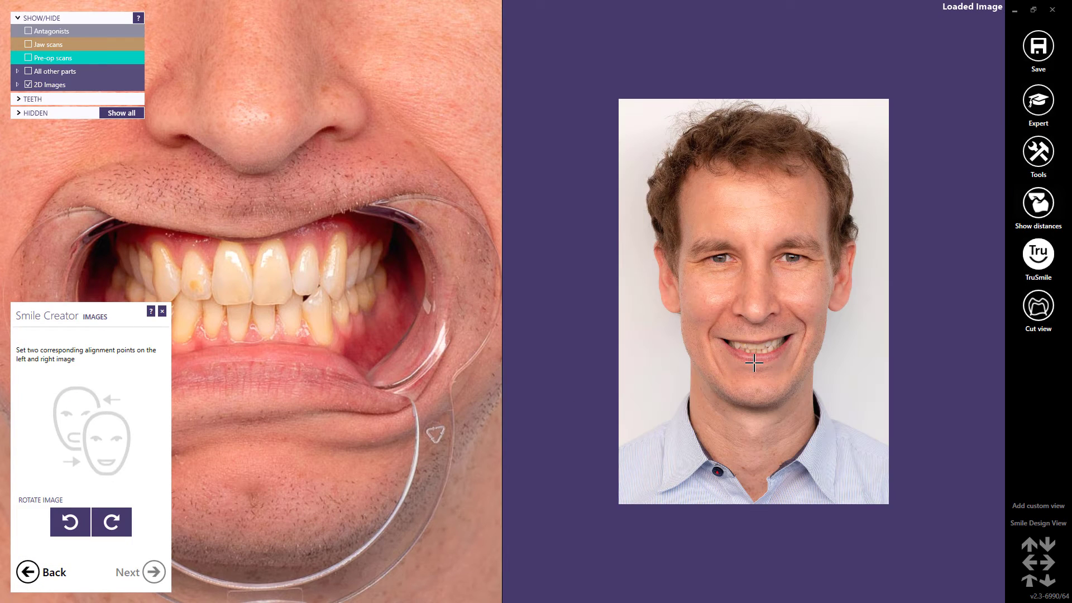
Set two matching alignment points near the upper canines in the retracted and smile photos, and proceed to the overlay.
scroll(754, 363, up, 6)
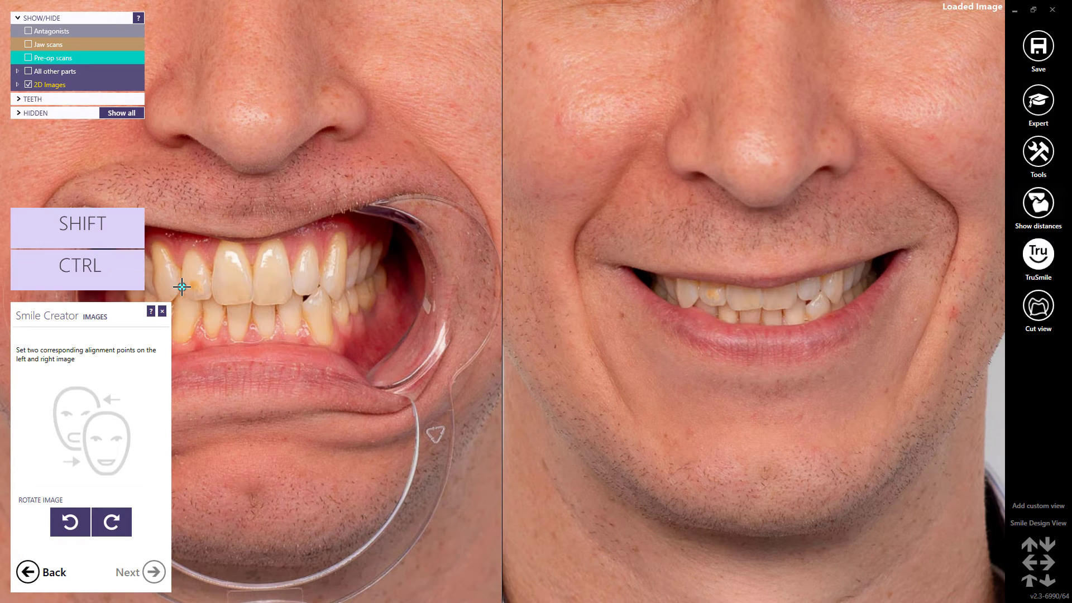
click(182, 286)
click(337, 300)
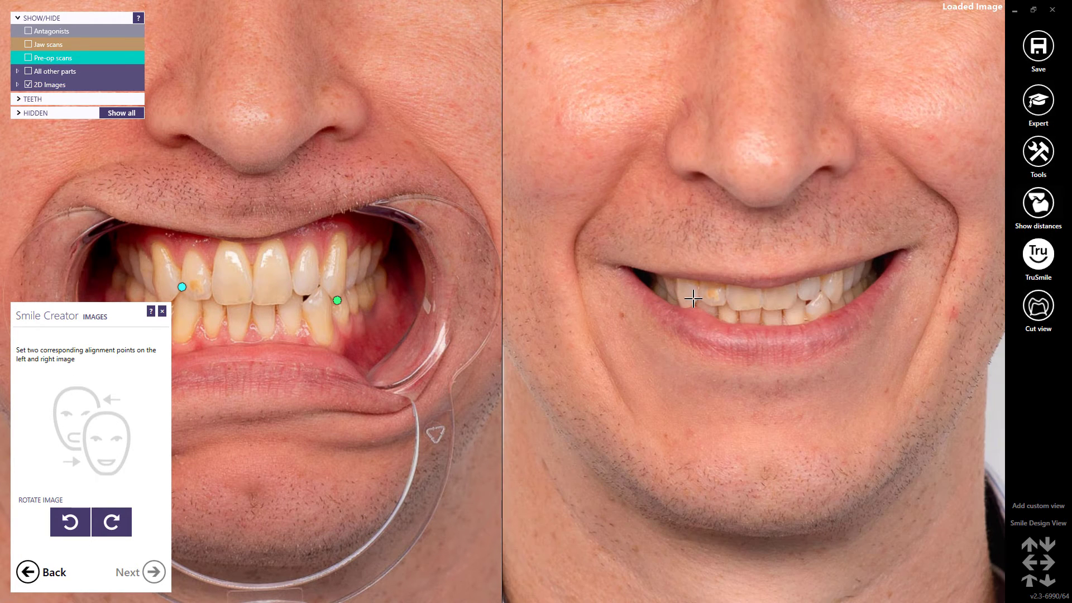
click(698, 294)
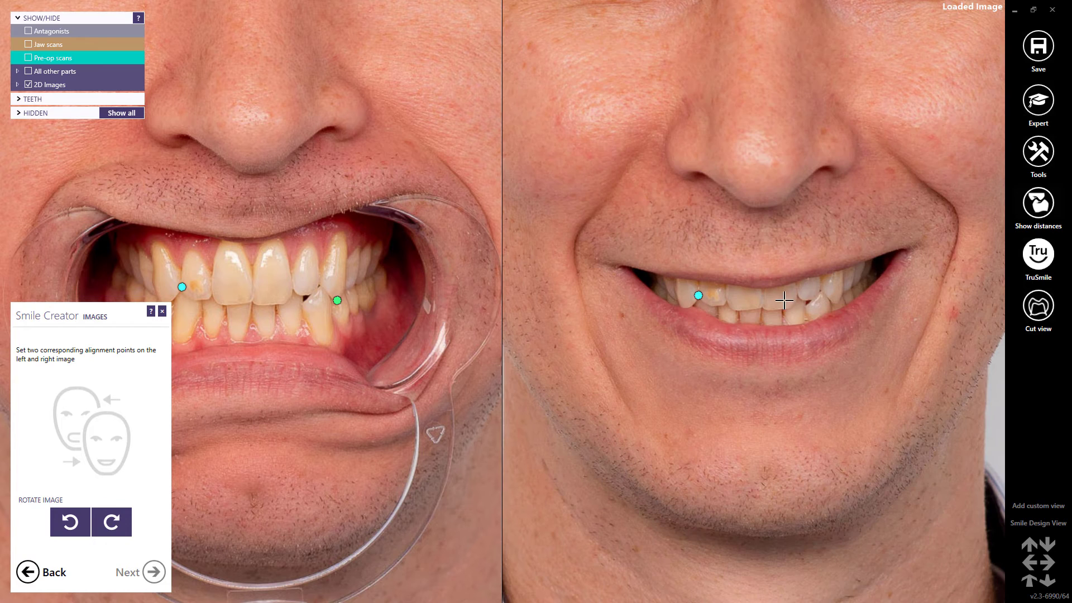
click(835, 302)
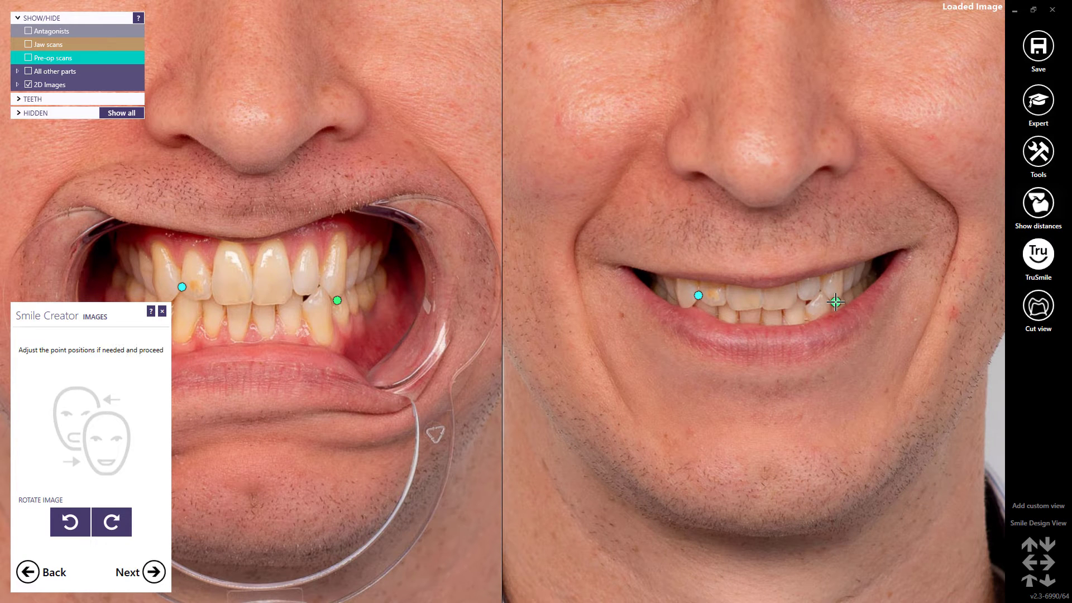
click(154, 577)
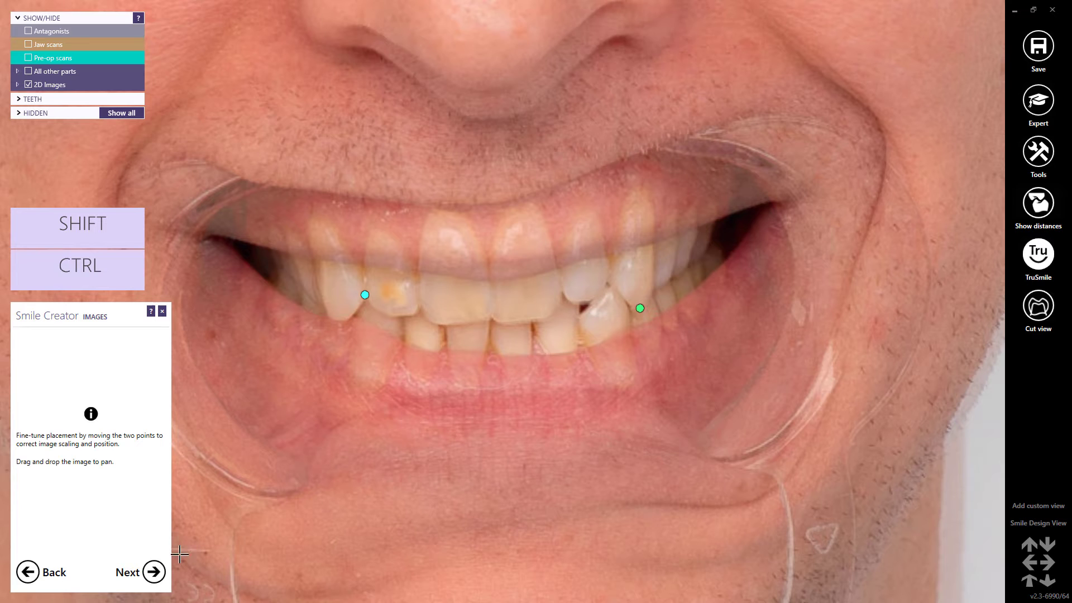
Fine-tune the smile photo's overlay by slightly shifting an alignment point and the image, and accept the placement.
drag(363, 295, 363, 296)
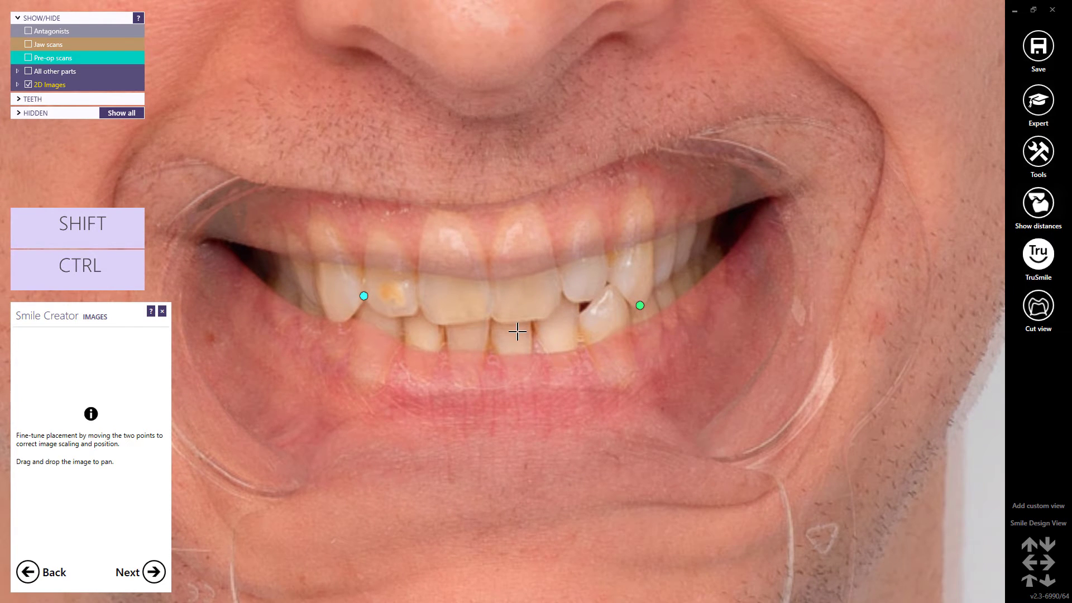
drag(518, 328, 518, 326)
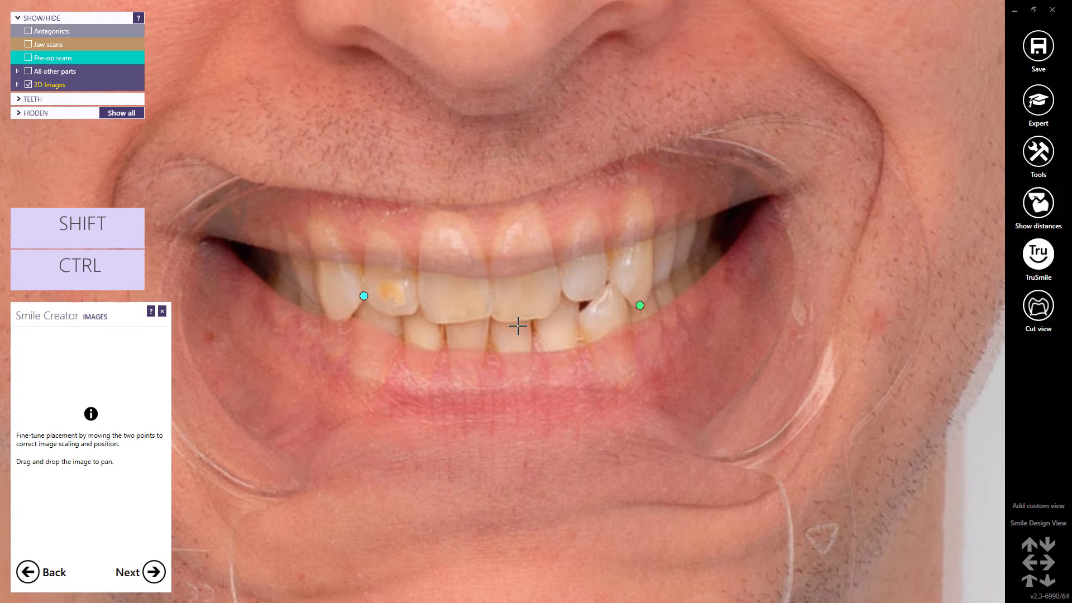
click(154, 572)
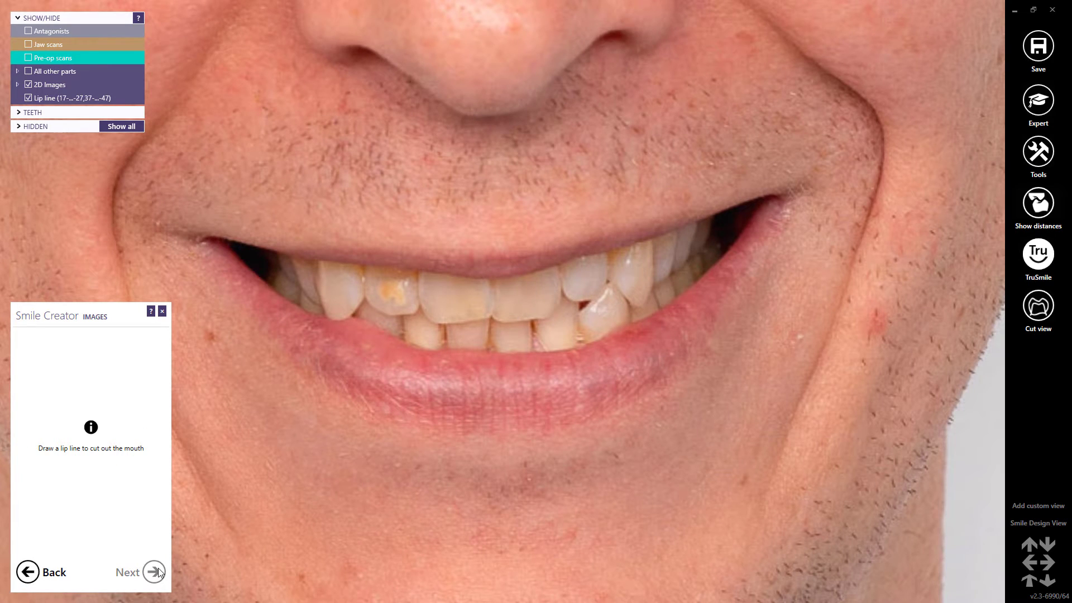
Draw a closed lip line along the inner edges of the upper and lower lips in the smile photo.
click(500, 274)
click(532, 271)
drag(562, 258, 585, 256)
click(651, 235)
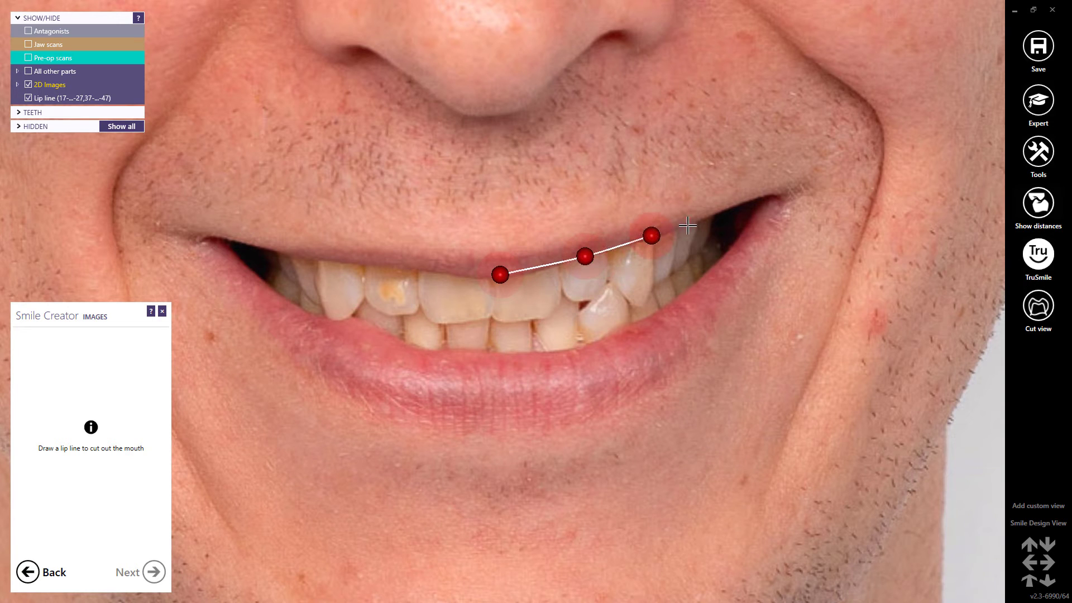
click(711, 216)
click(732, 208)
click(747, 222)
click(730, 254)
click(709, 274)
drag(709, 274, 647, 323)
click(582, 352)
drag(582, 352, 573, 353)
click(520, 356)
click(449, 356)
click(412, 352)
drag(411, 352, 358, 320)
click(329, 320)
click(281, 296)
click(241, 269)
click(241, 252)
click(288, 250)
click(370, 261)
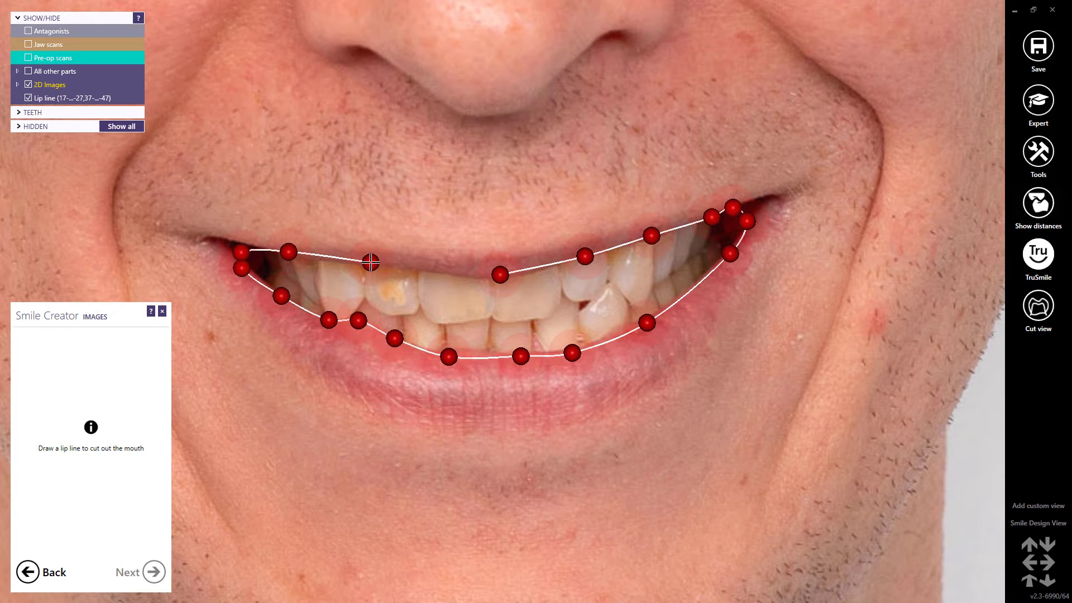
click(444, 272)
Refine the lip line's control points at the mouth corner, upper lip centre and lower lip, and accept the mouth cut-out.
drag(289, 252, 306, 256)
drag(241, 269, 253, 275)
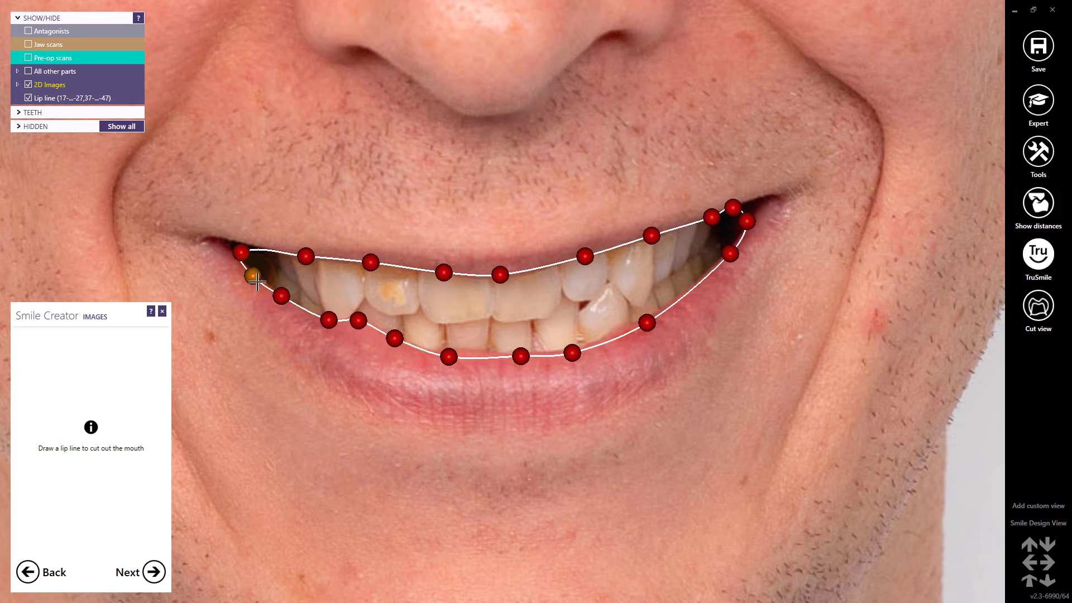
drag(500, 274, 500, 277)
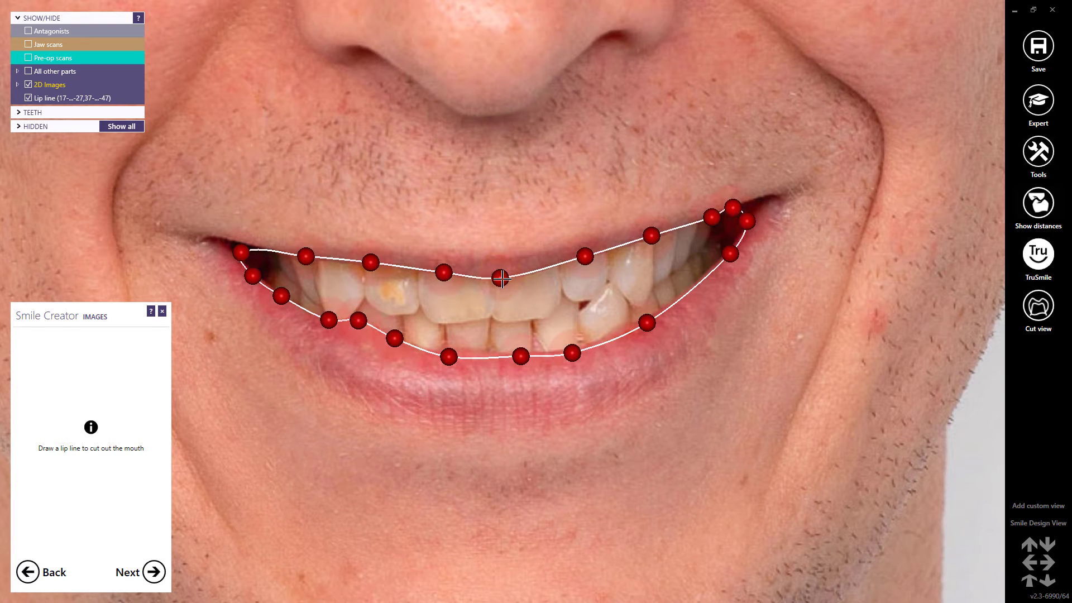
drag(449, 356, 455, 354)
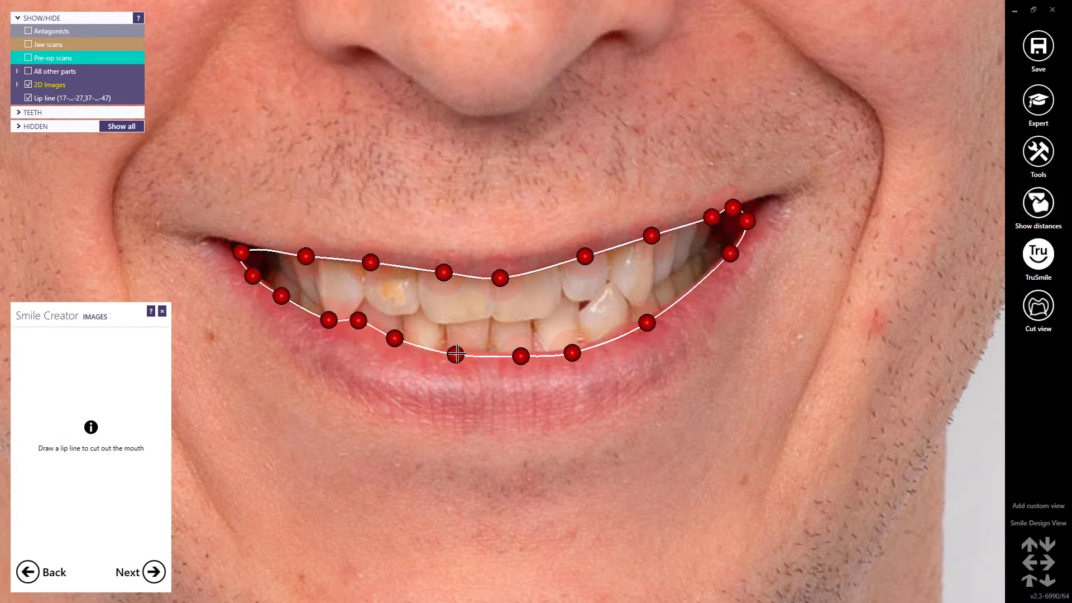
click(651, 236)
click(153, 571)
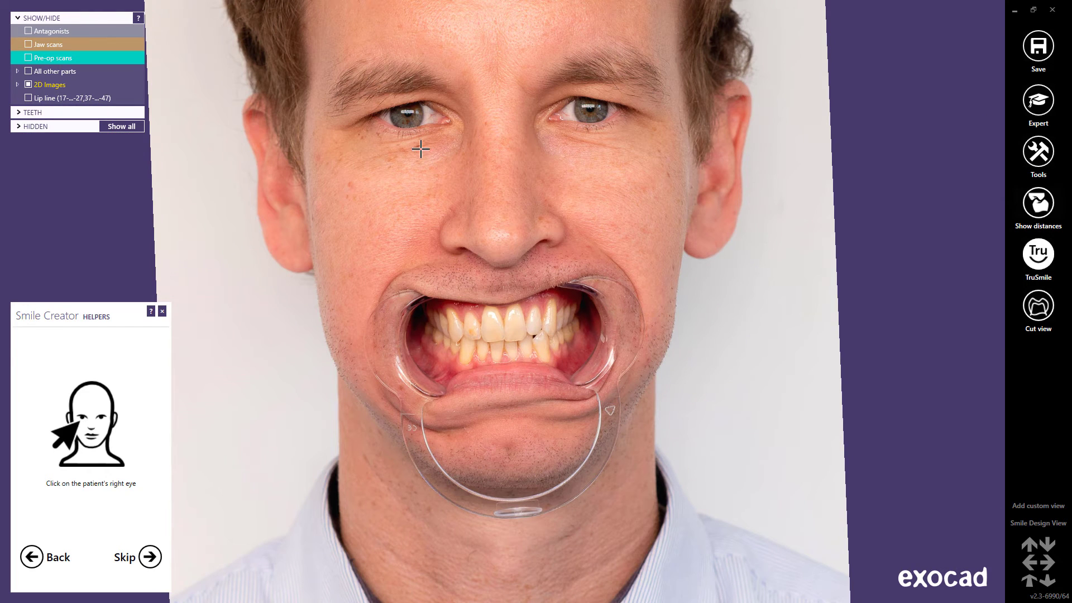
Mark the patient's right and left pupils for the helper lines, and choose the Modified - 1.25 (80%) proportion guide.
click(409, 112)
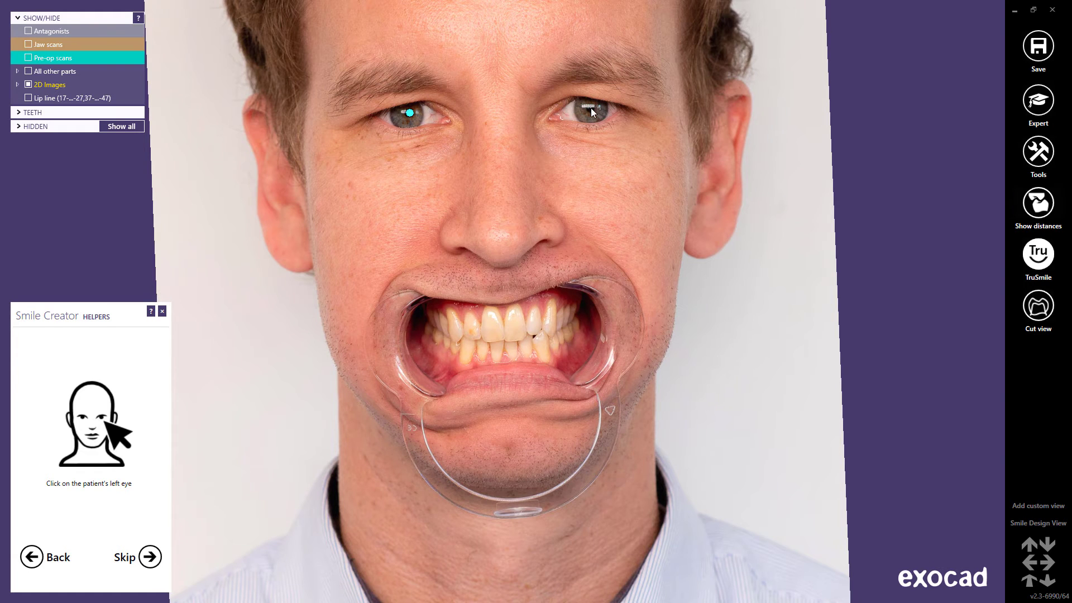
click(593, 112)
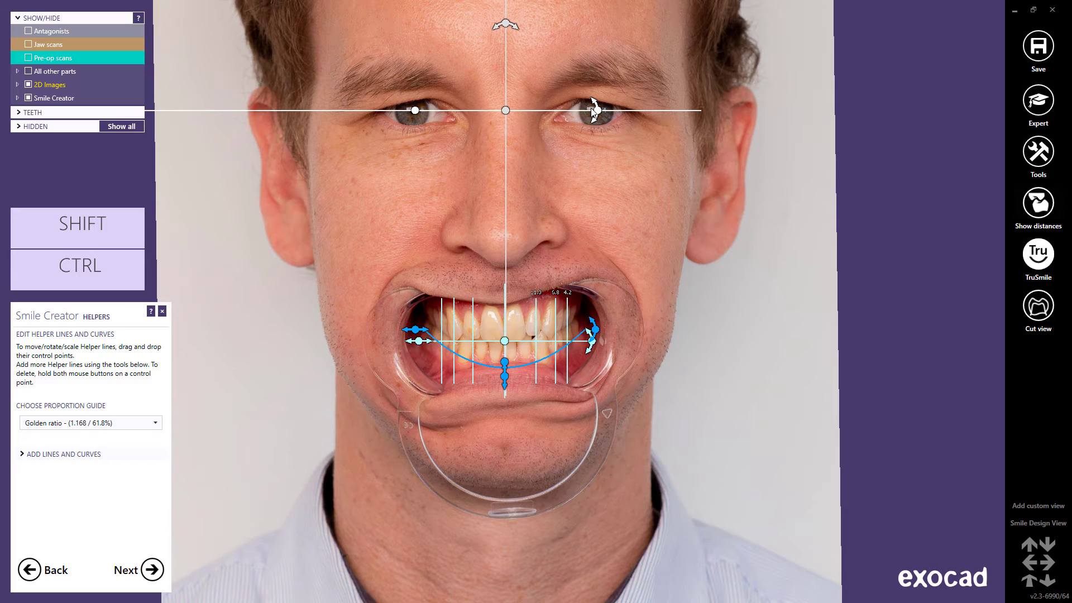
click(156, 425)
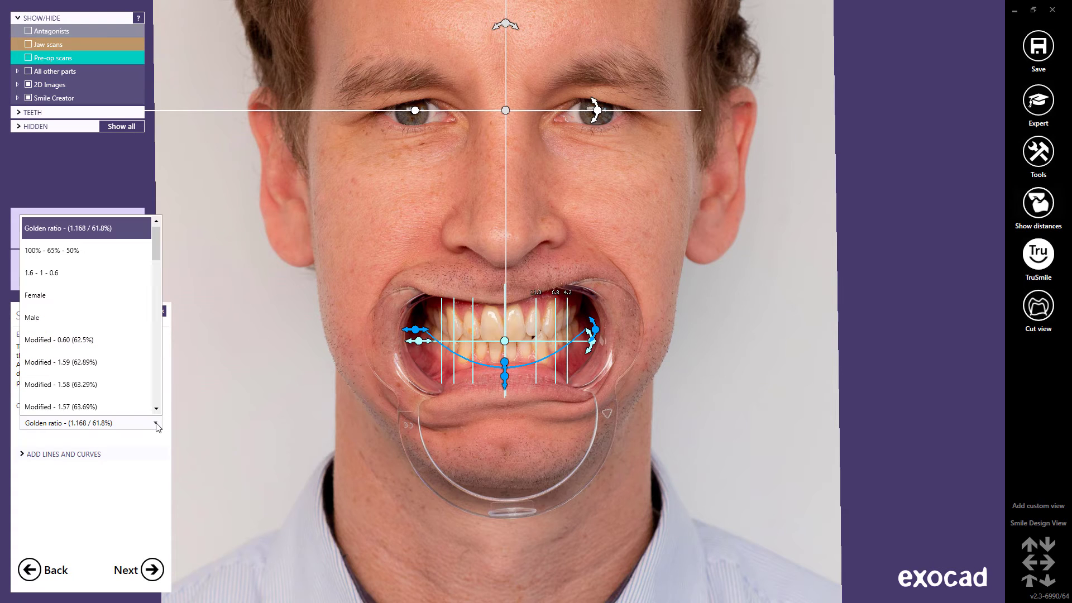
scroll(151, 380, down, 9)
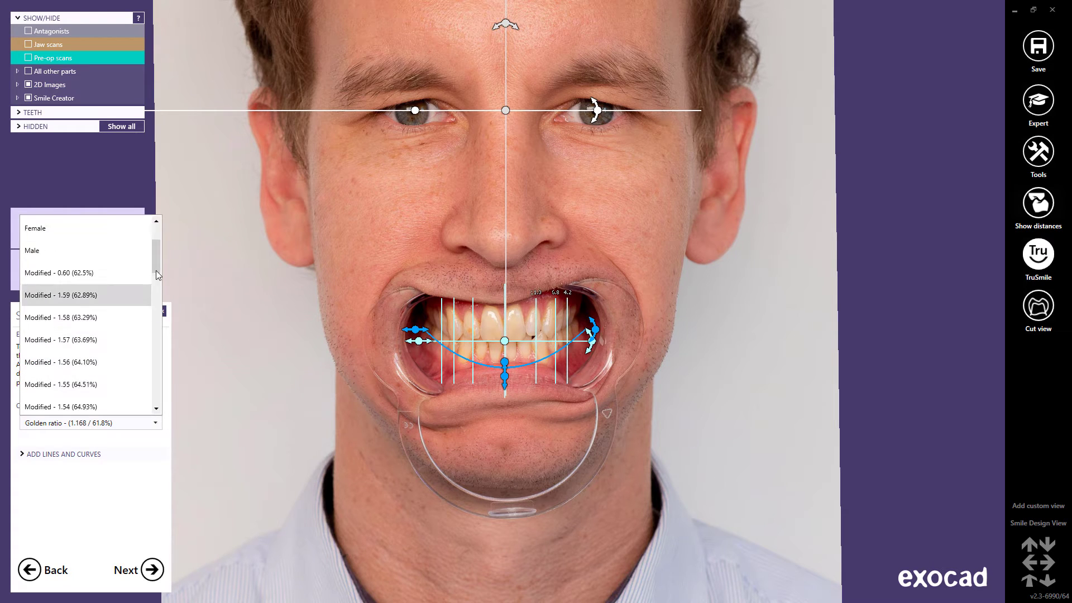
scroll(156, 380, down, 3)
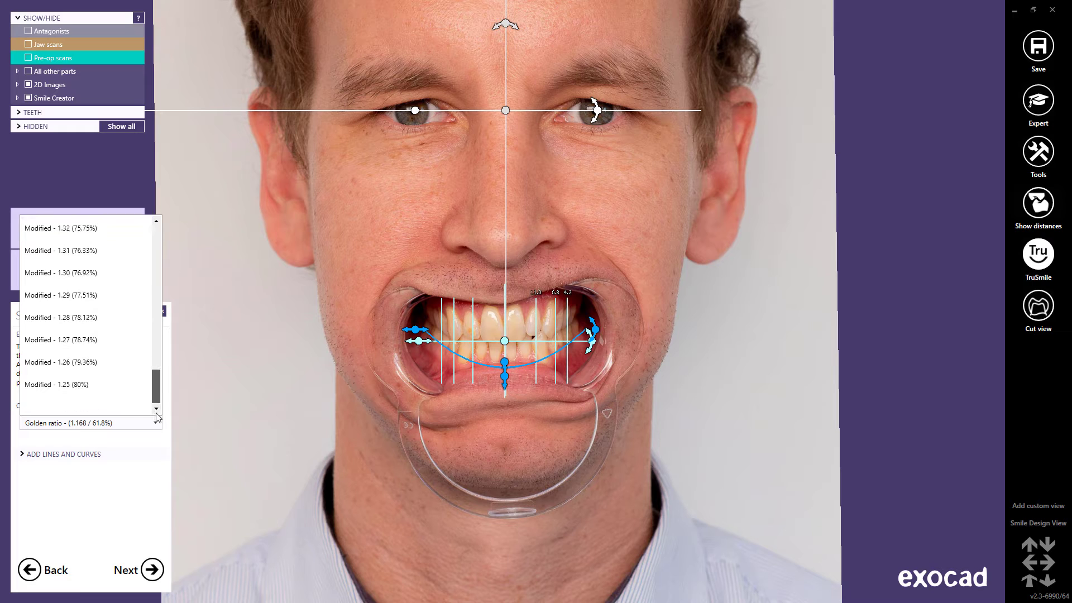
click(78, 394)
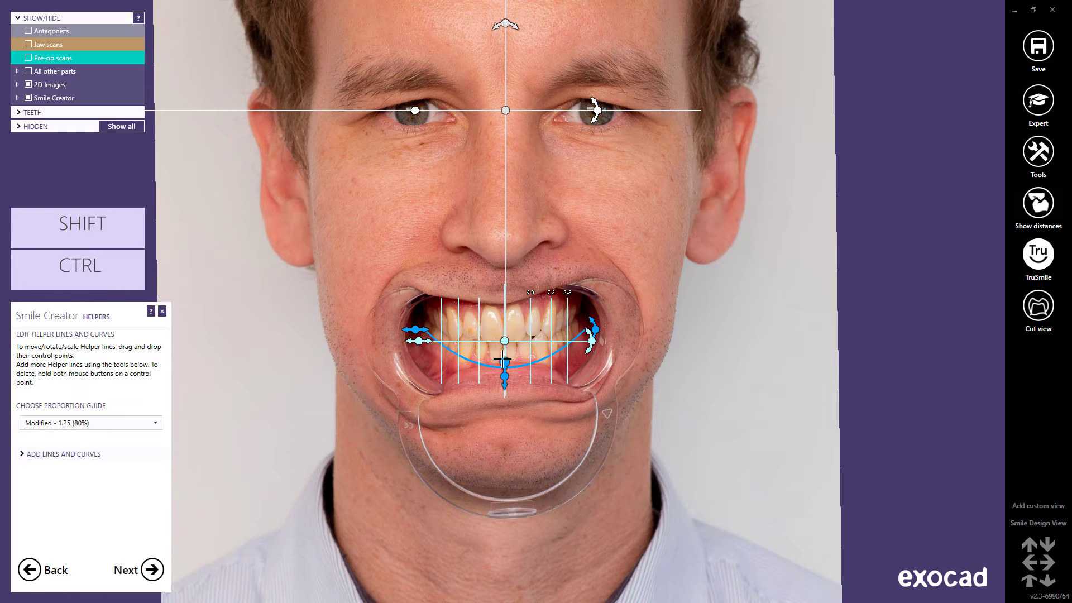
Center the proportion guide on the midline between the upper central incisors and narrow it to fit the front teeth.
scroll(502, 359, up, 2)
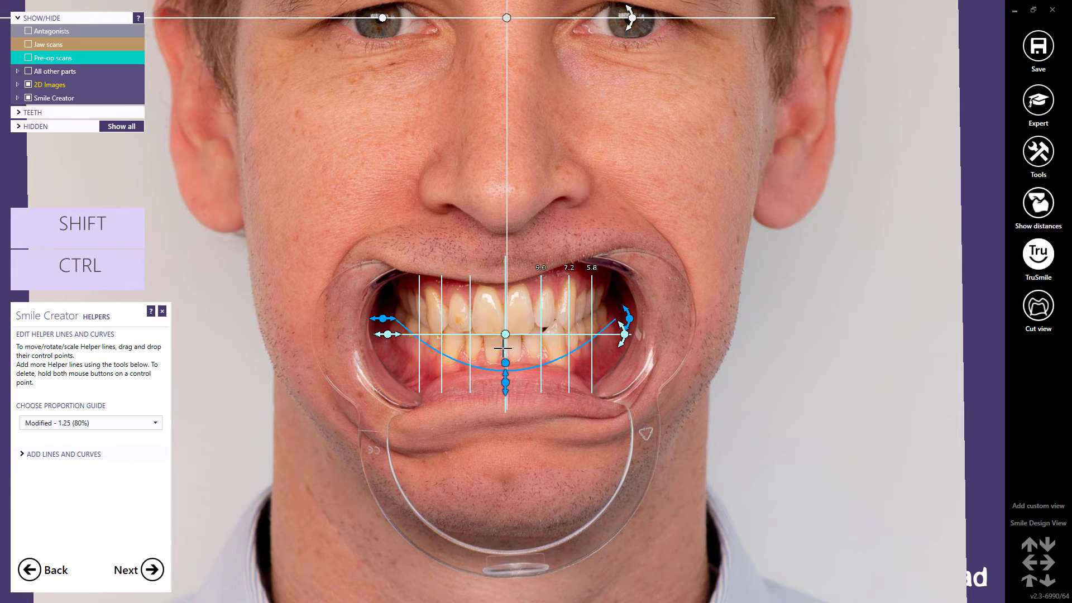
drag(506, 334, 504, 336)
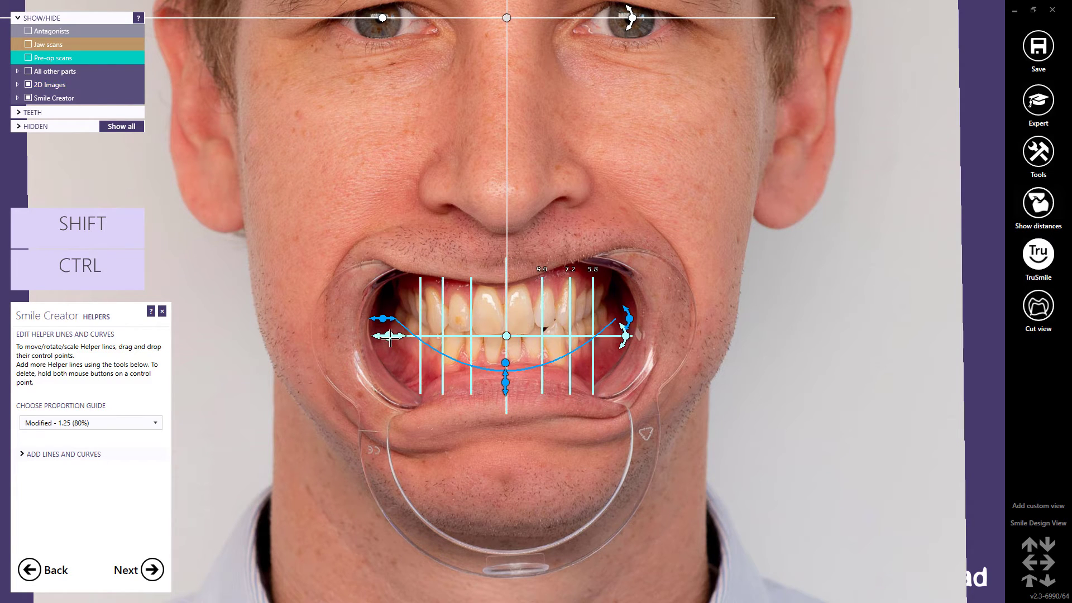
drag(391, 336, 406, 336)
drag(609, 336, 612, 335)
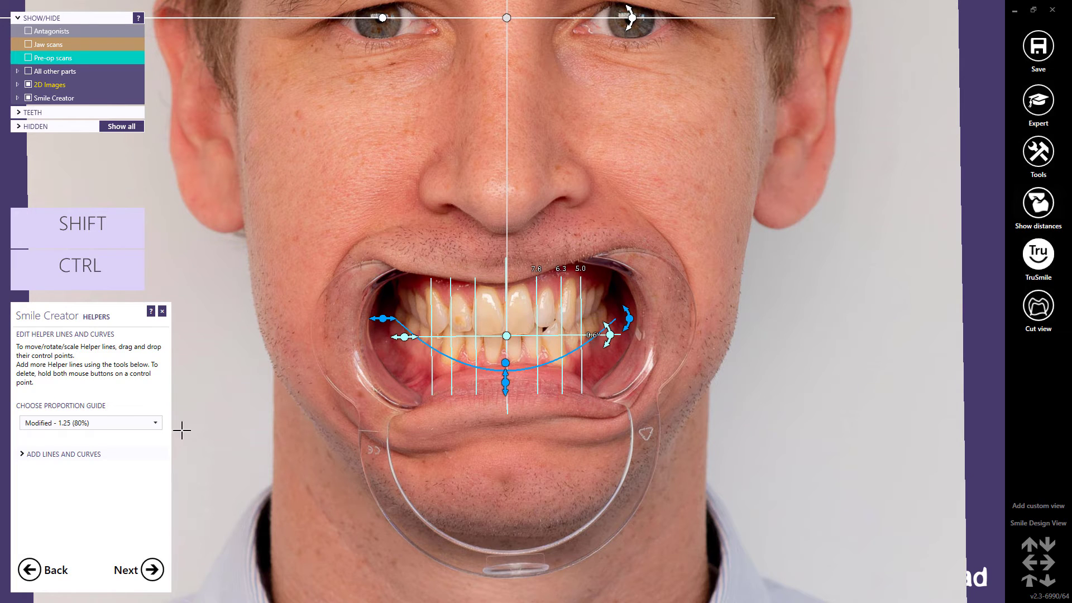
Expand the options for adding lines and curves, and raise the smile curve closer to the upper teeth's edges.
click(107, 454)
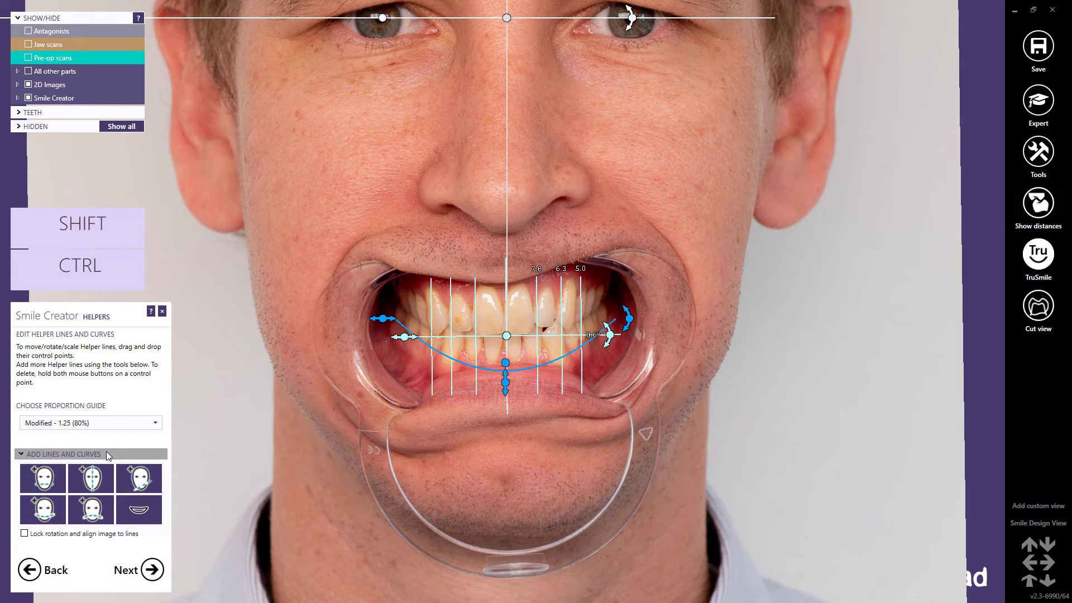
click(54, 515)
drag(504, 370, 507, 350)
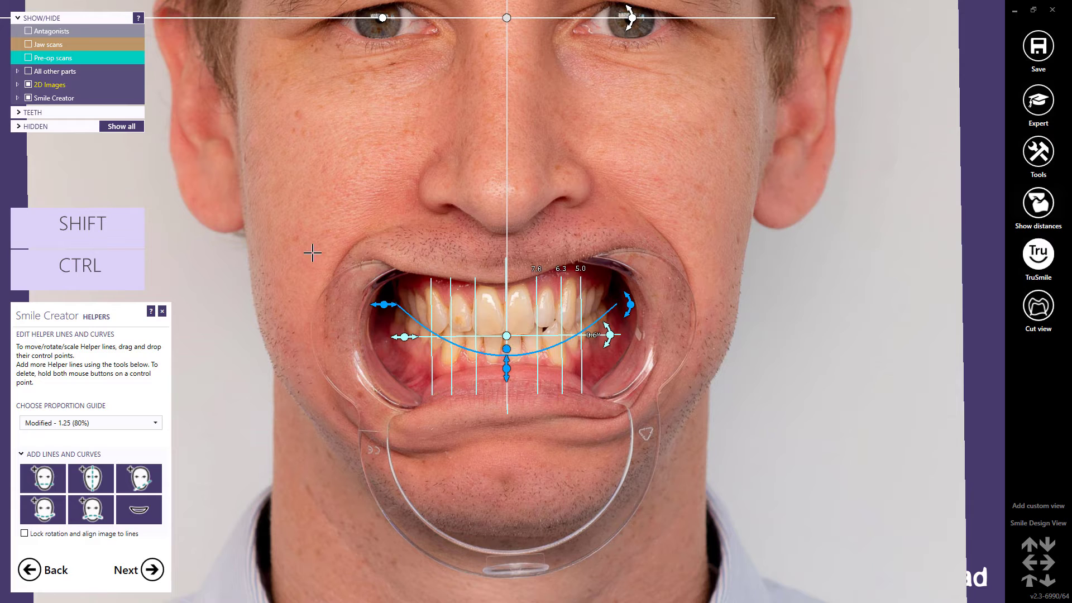
Show patient_smile.jpg, shift the smile curve to follow the lower lip, and hide the photo again.
click(16, 86)
click(40, 112)
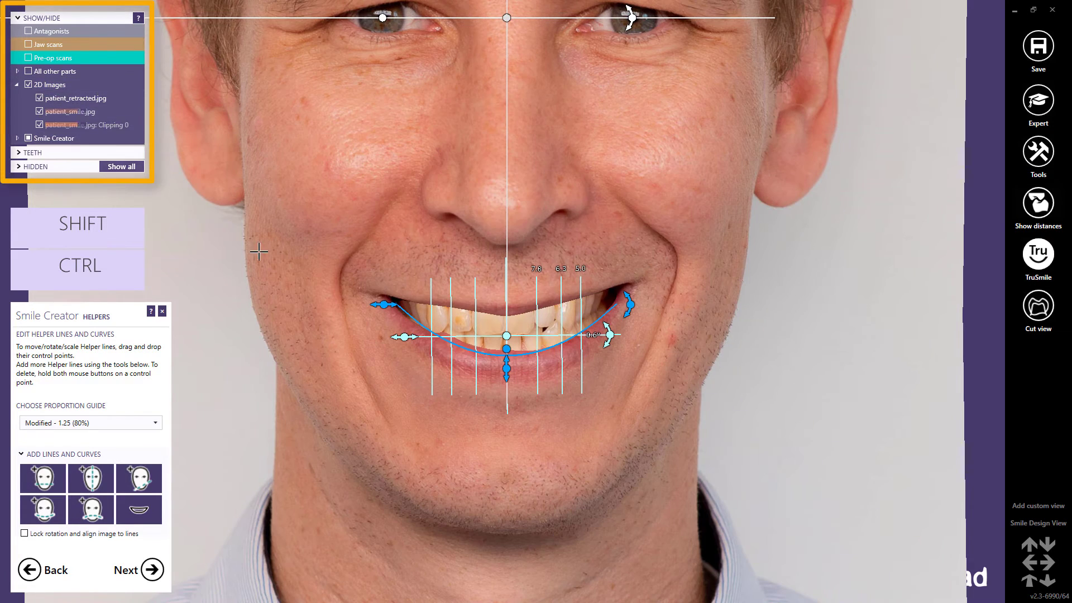
drag(506, 363, 514, 347)
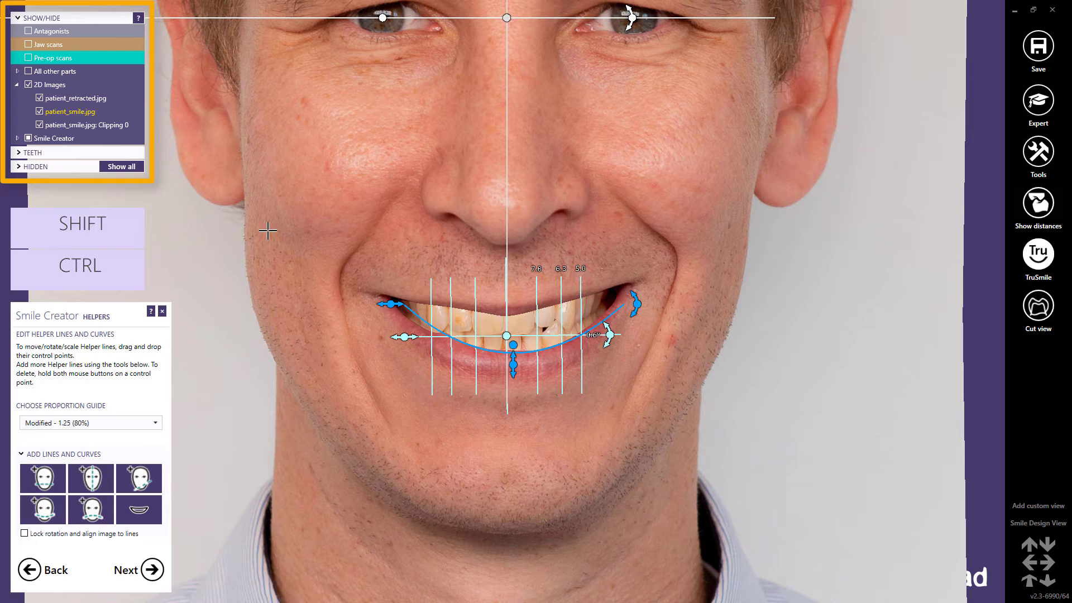
click(40, 112)
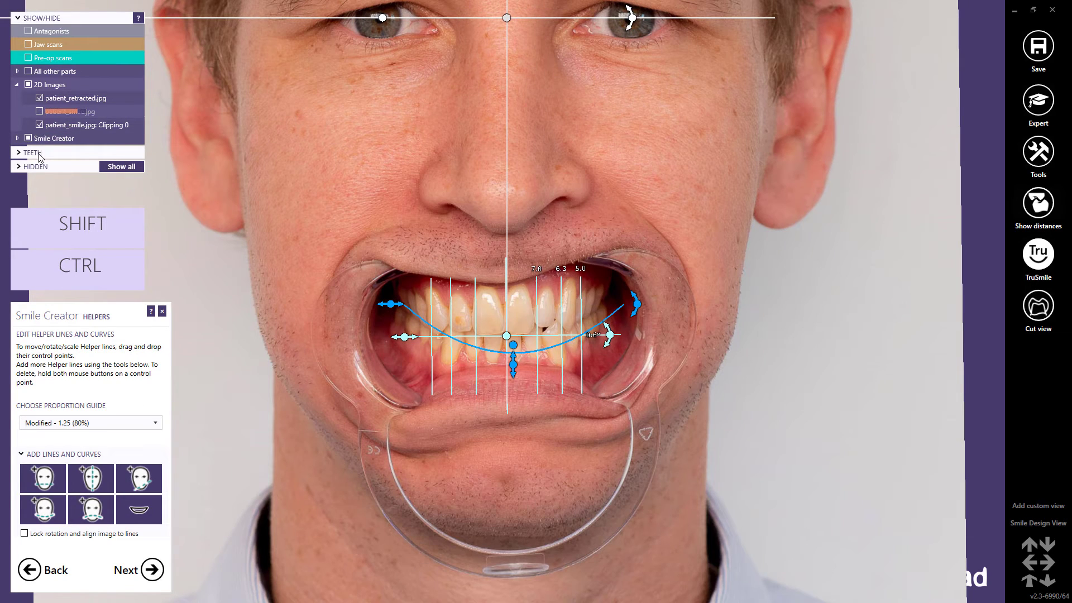
Add a horizontal helper line along the gum line of the upper front teeth, and delete it.
click(54, 483)
click(521, 281)
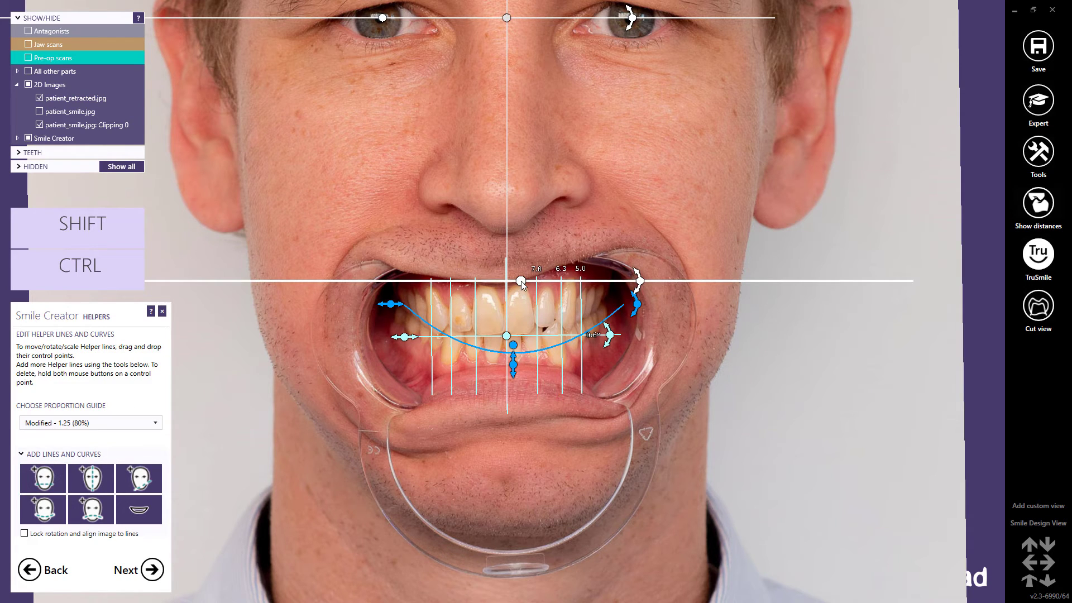
right_click(521, 281)
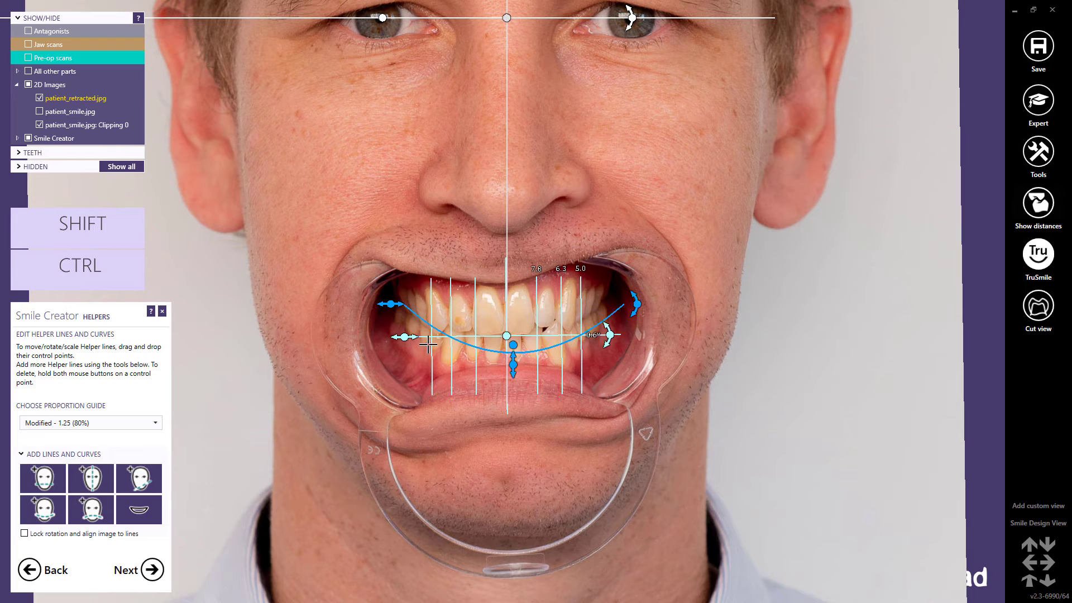
Add two vertical helper lines running down from the inner corners of the right and left eyes.
click(109, 475)
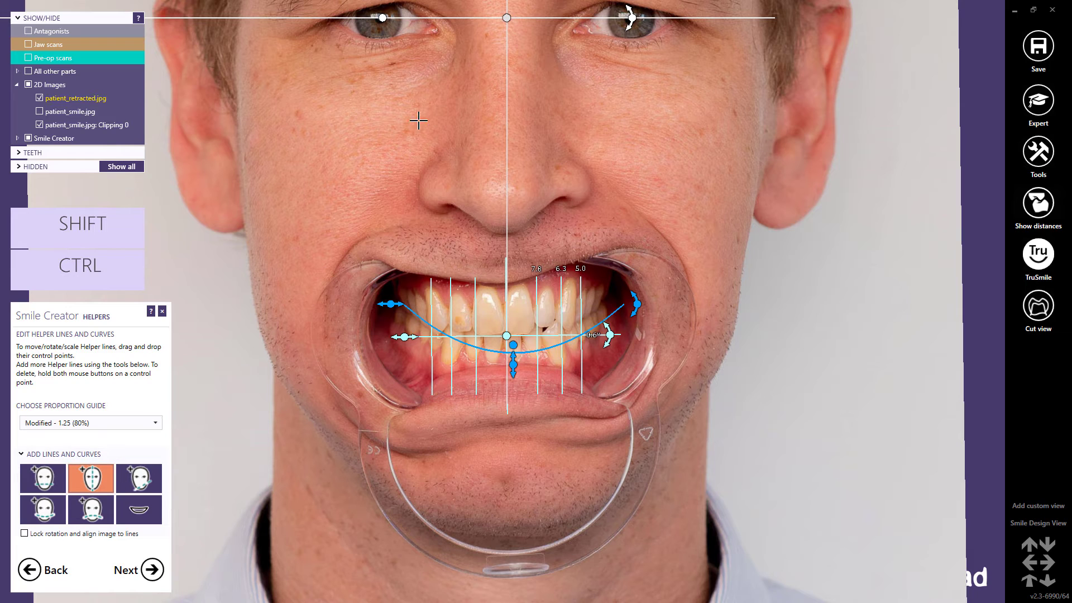
click(437, 33)
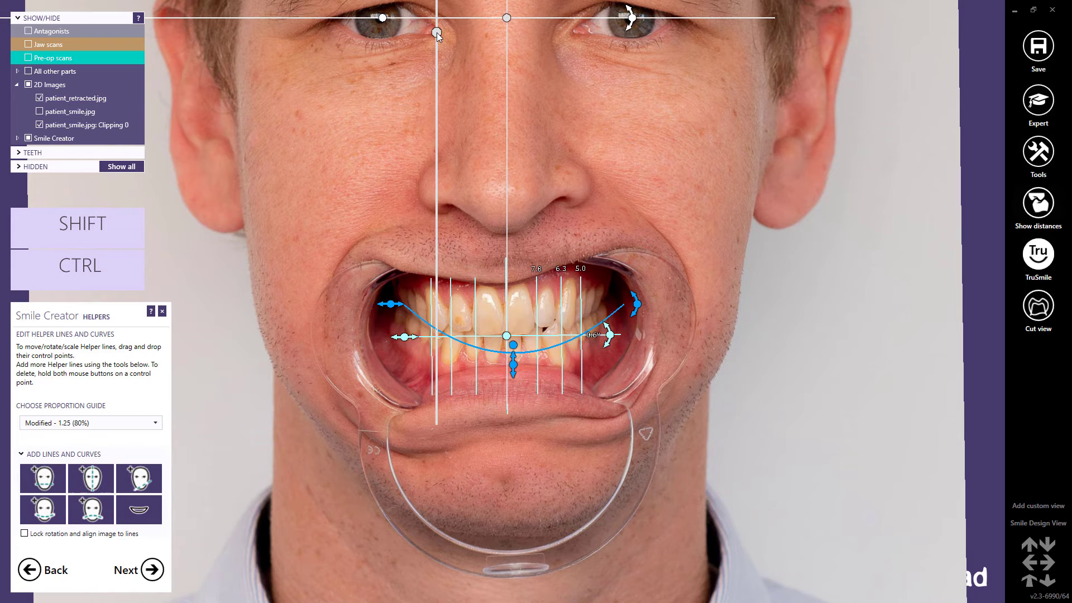
click(94, 466)
click(575, 32)
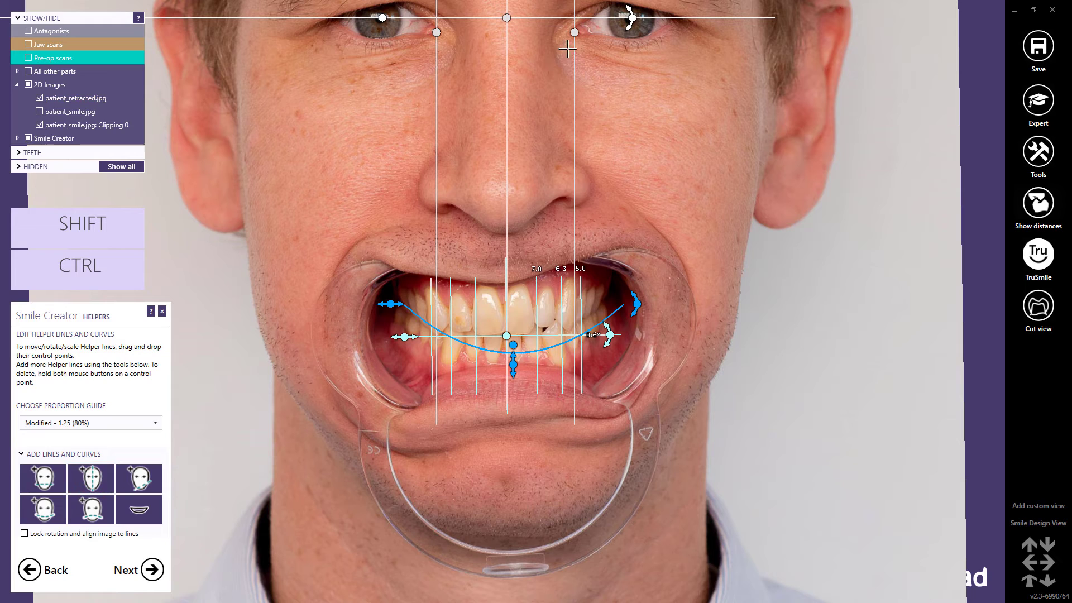
Add a free-angle helper line running obliquely from the patient's upper right canine down towards the chin.
click(149, 489)
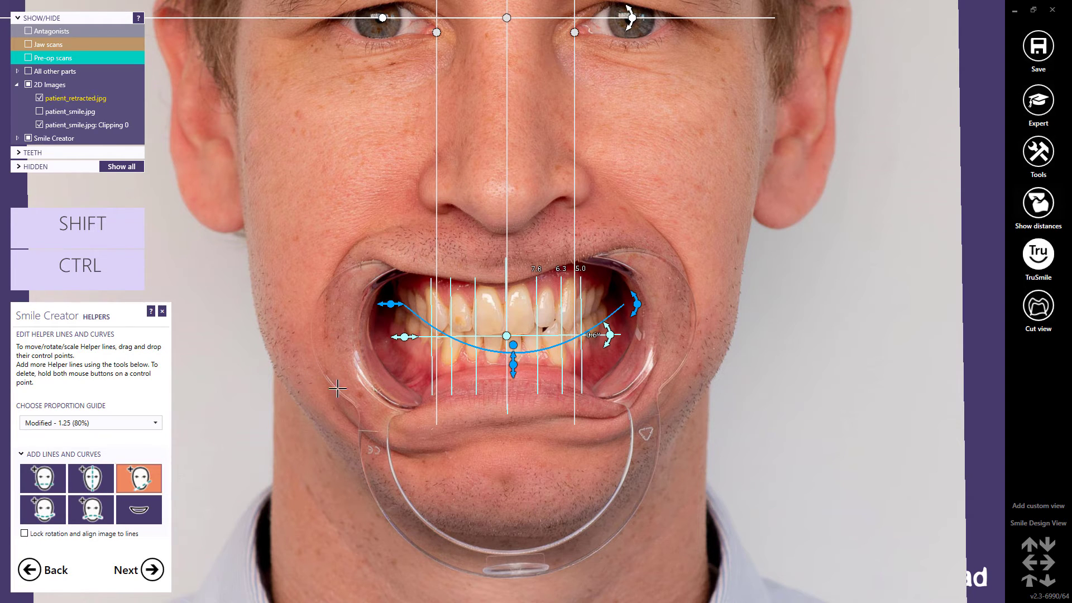
drag(426, 287, 465, 434)
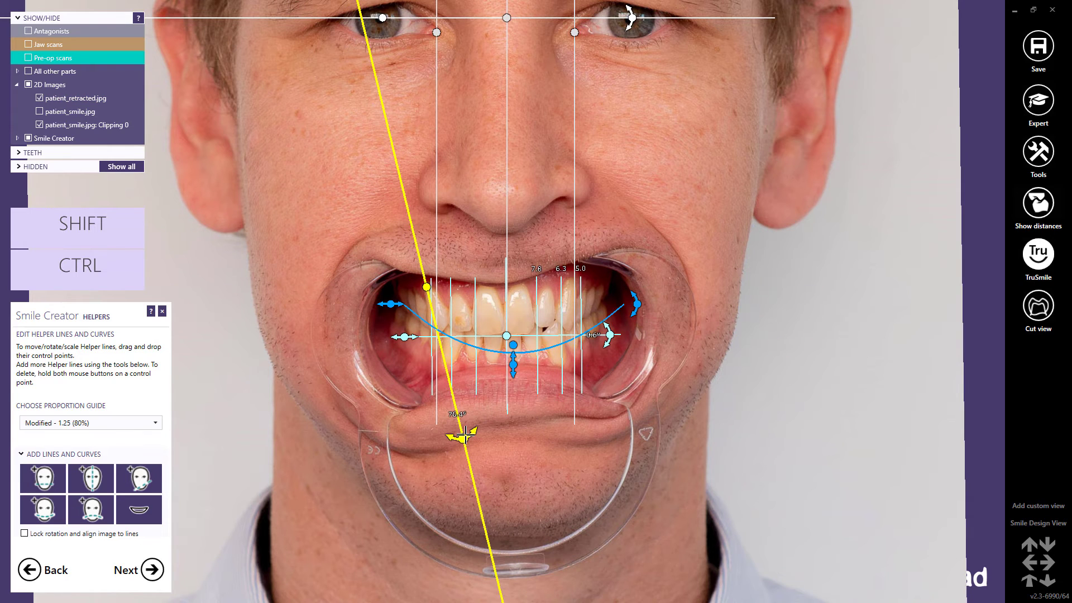
Add a free-angle helper line from the patient's upper left canine down to the chin, and a curve following the upper gum line.
click(139, 478)
drag(571, 279, 564, 474)
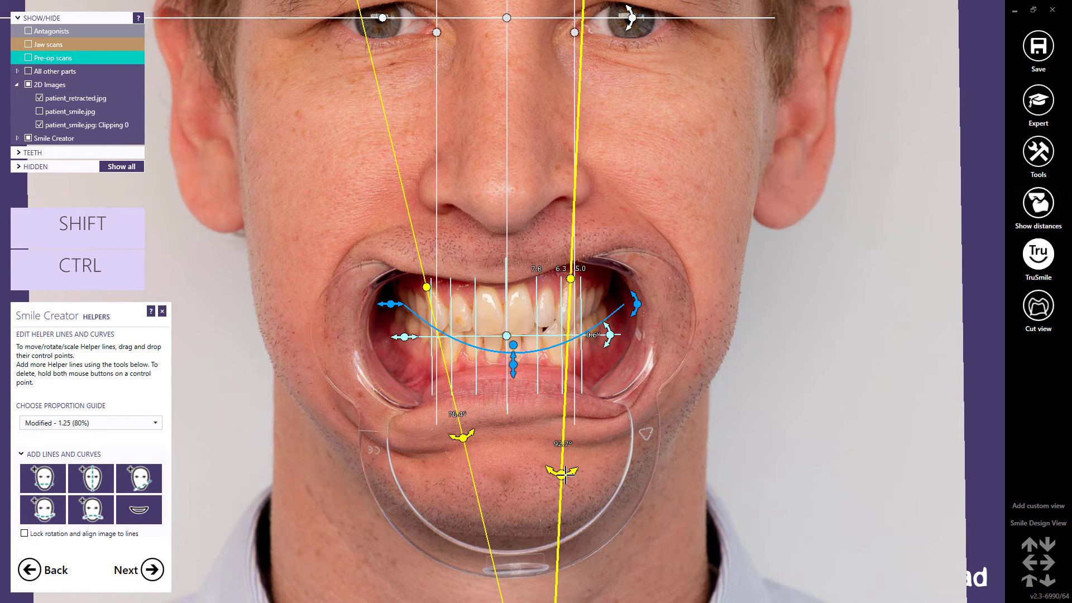
click(139, 509)
click(453, 362)
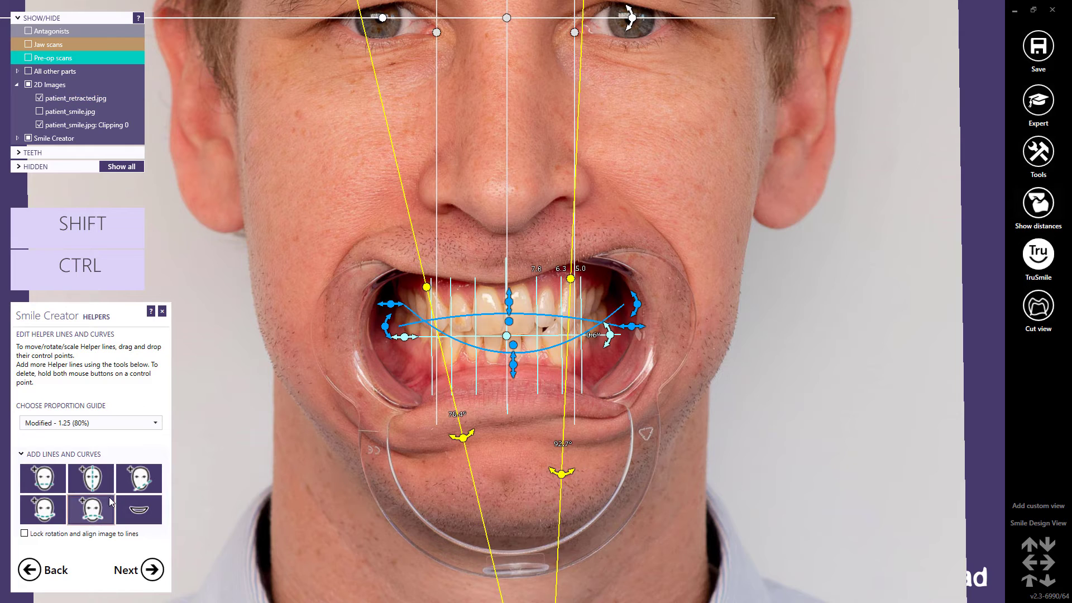
drag(509, 321, 504, 270)
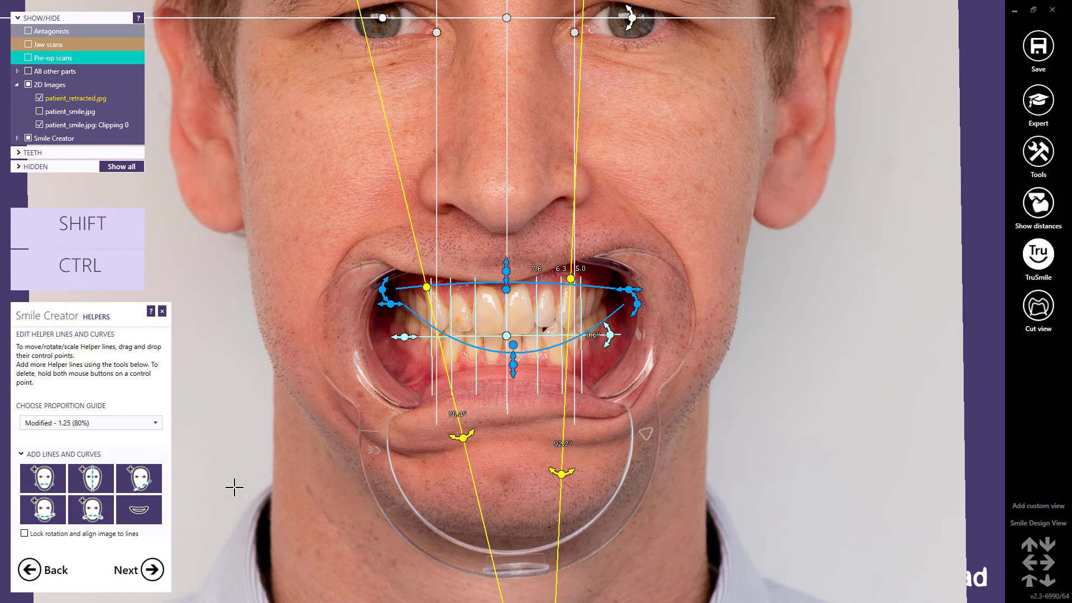
click(143, 515)
click(143, 514)
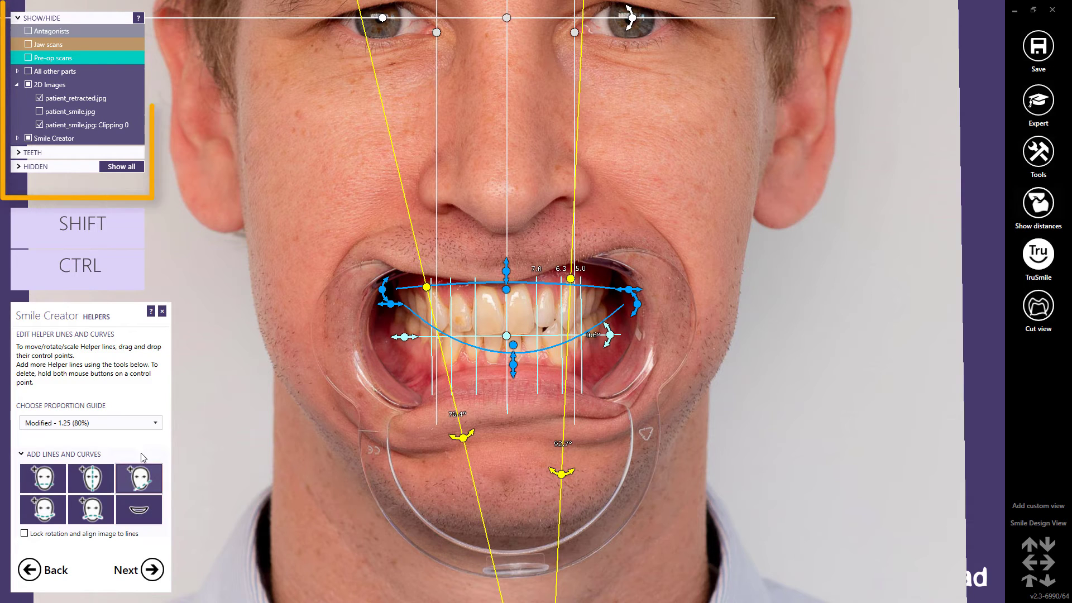
Review the list of helper lines and curves under Smile Creator, and collapse it again.
click(17, 138)
drag(143, 83, 137, 147)
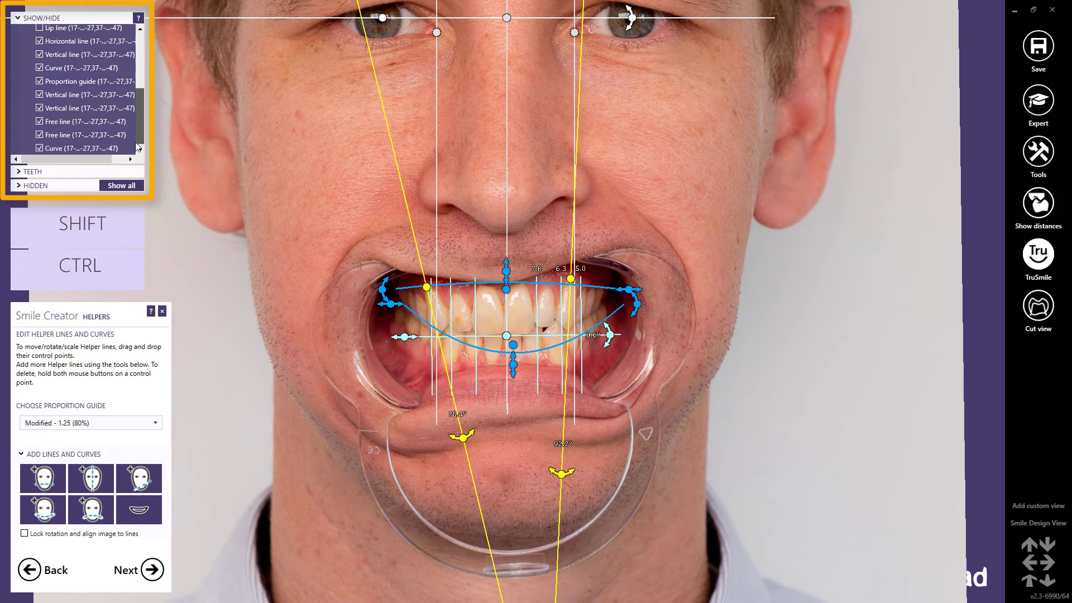
scroll(137, 141, up, 5)
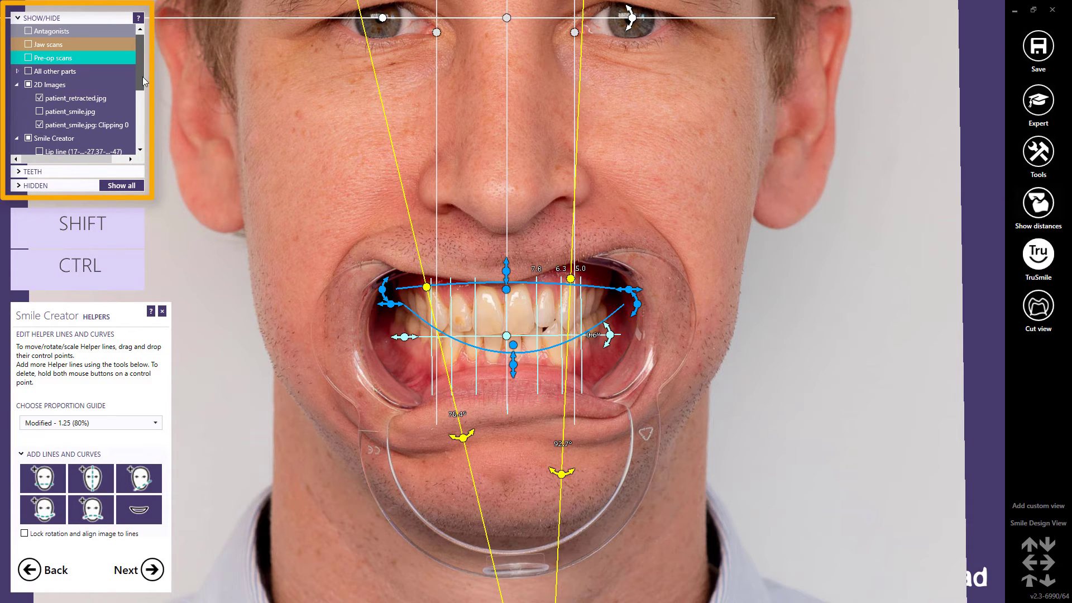
click(18, 139)
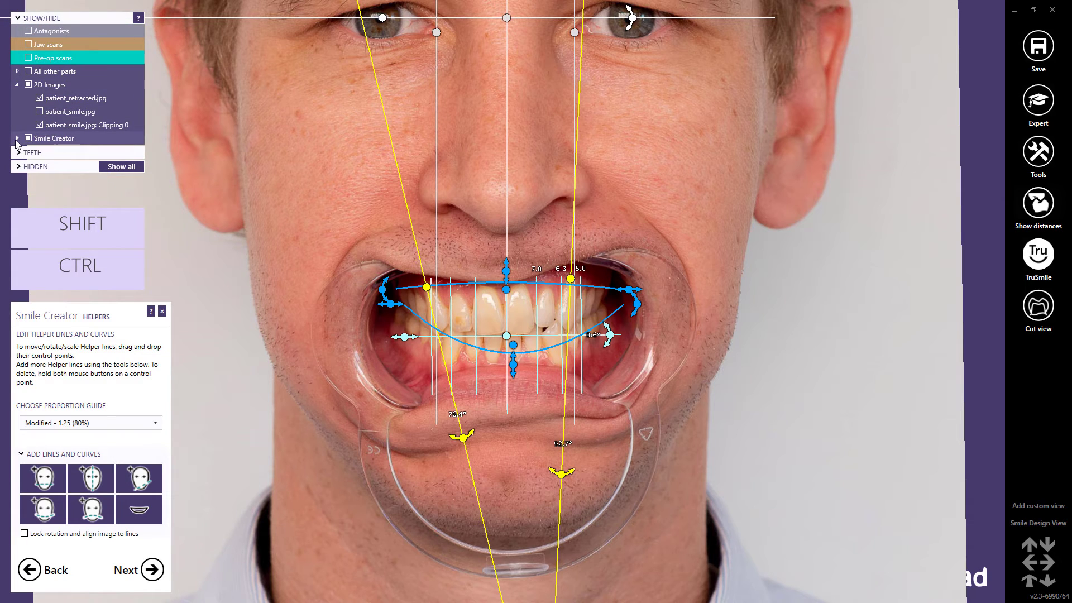
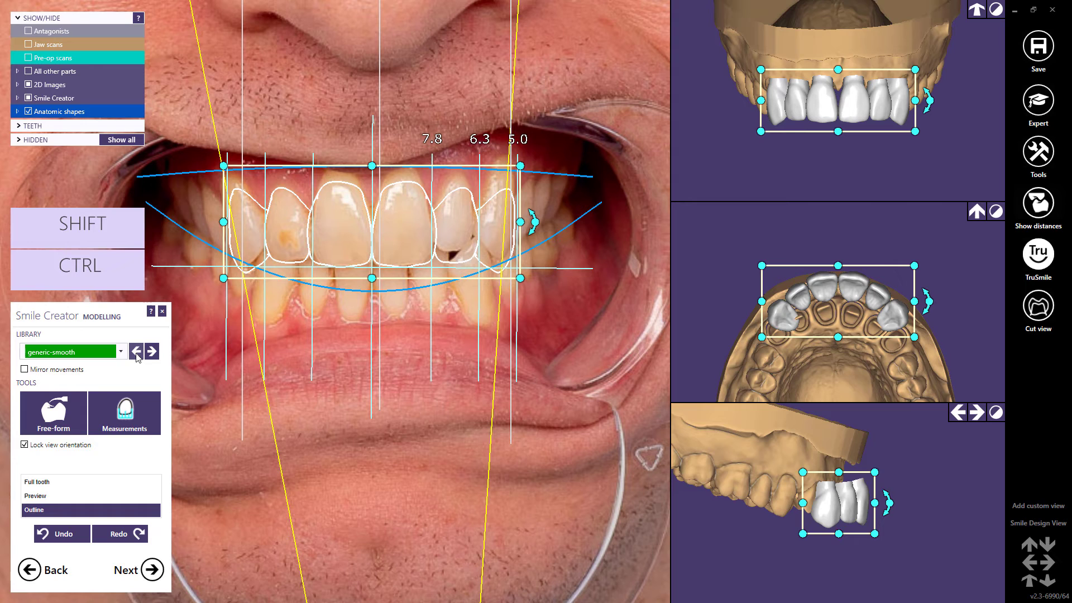
Cycle through the tooth libraries on the photo and choose ashortia for the six upper front teeth.
key(ctrl)
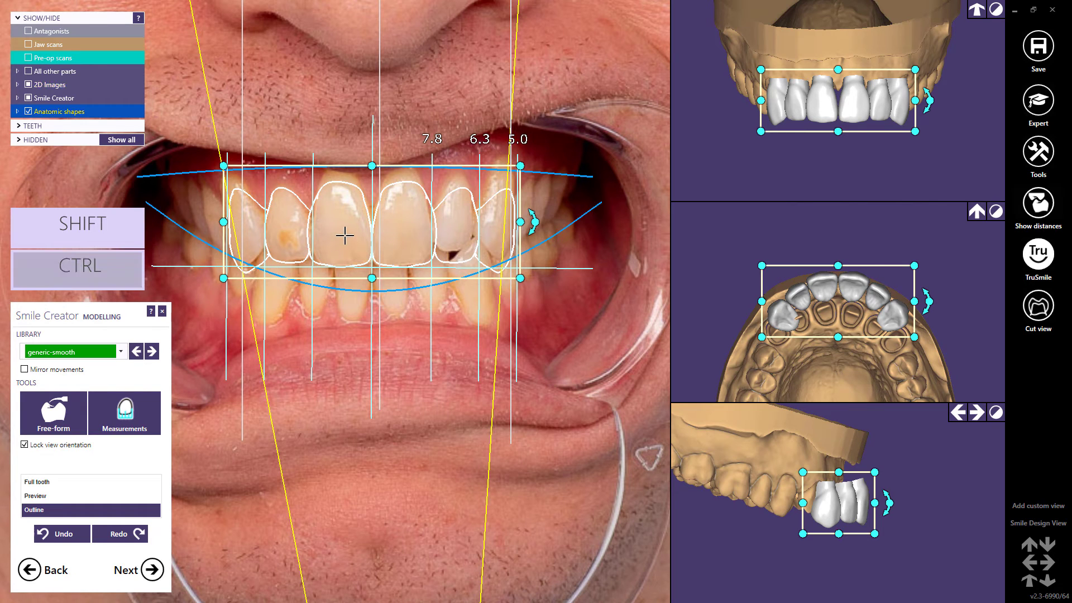
ctrl+scroll(344, 236, down, 1)
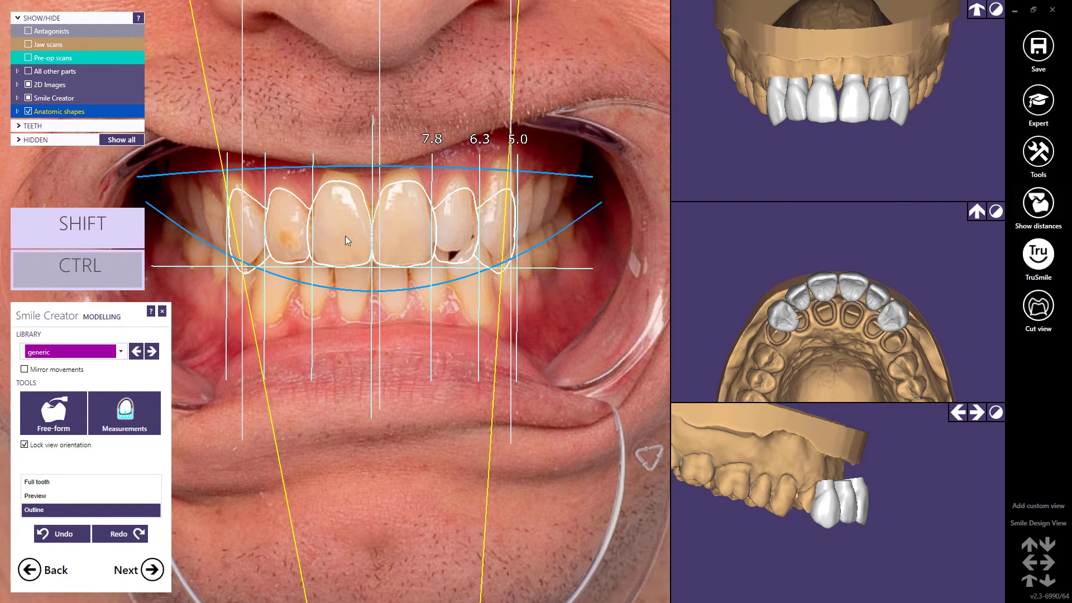
ctrl+scroll(346, 237, down, 1)
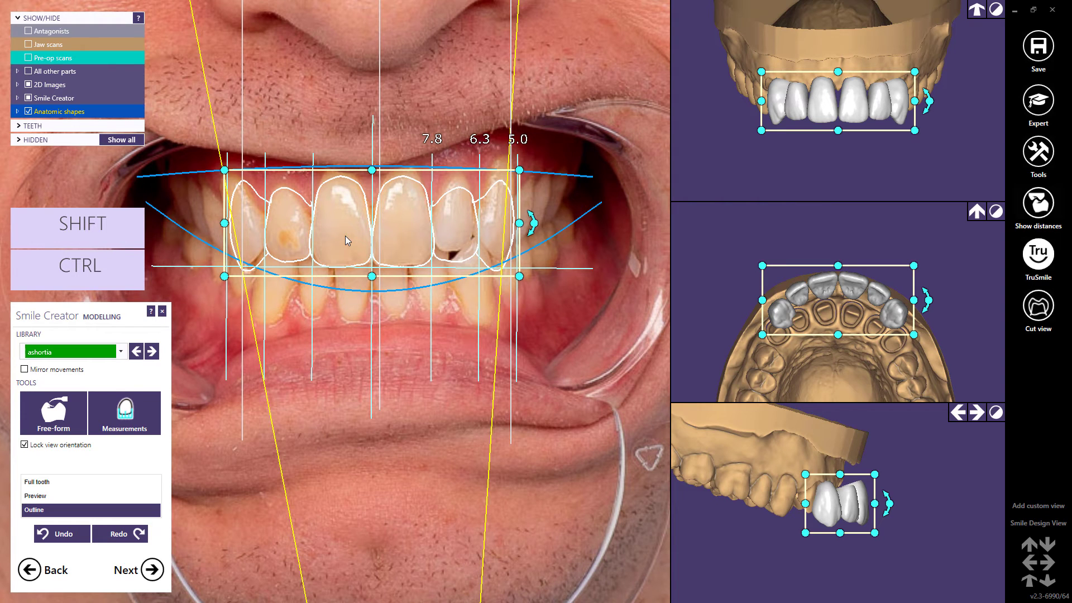
Fit the six-tooth set to the frontal photo by stretching it up towards the gum curve, rotating it slightly and shifting it.
drag(345, 235, 343, 237)
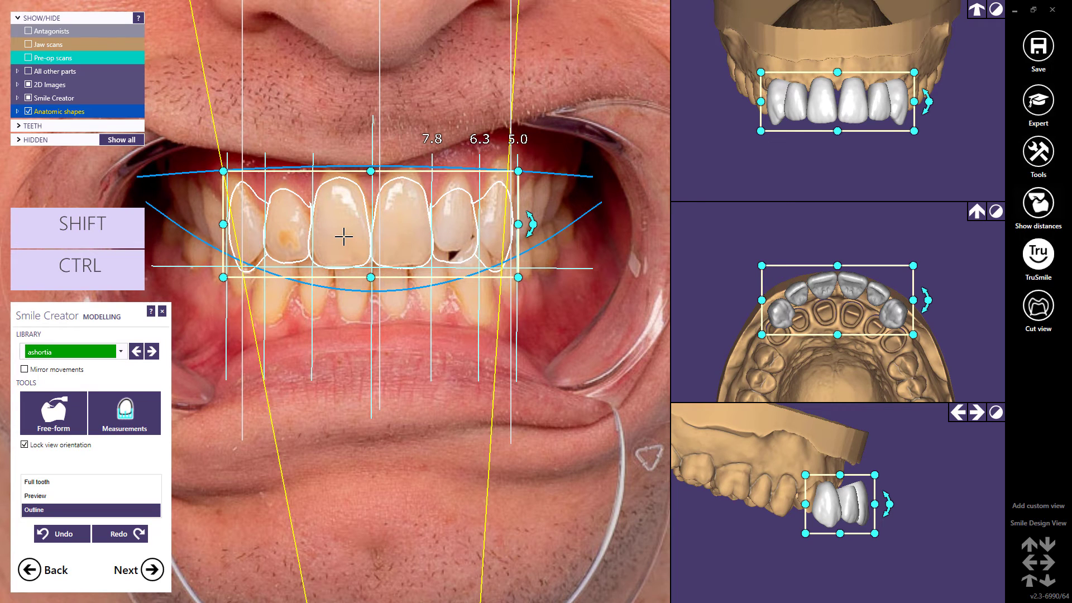
drag(370, 171, 372, 165)
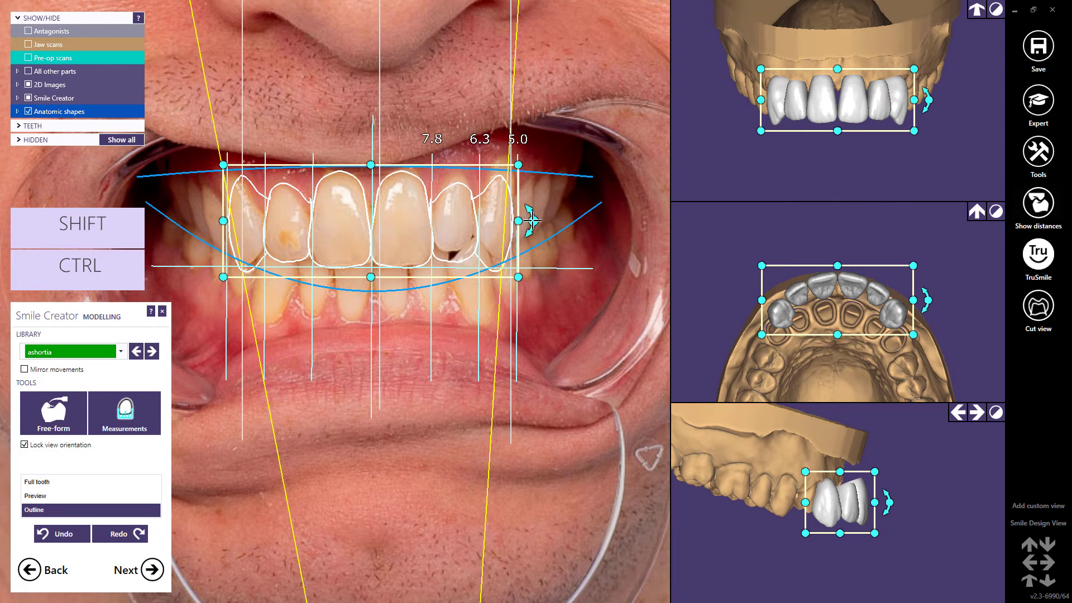
drag(532, 221, 533, 221)
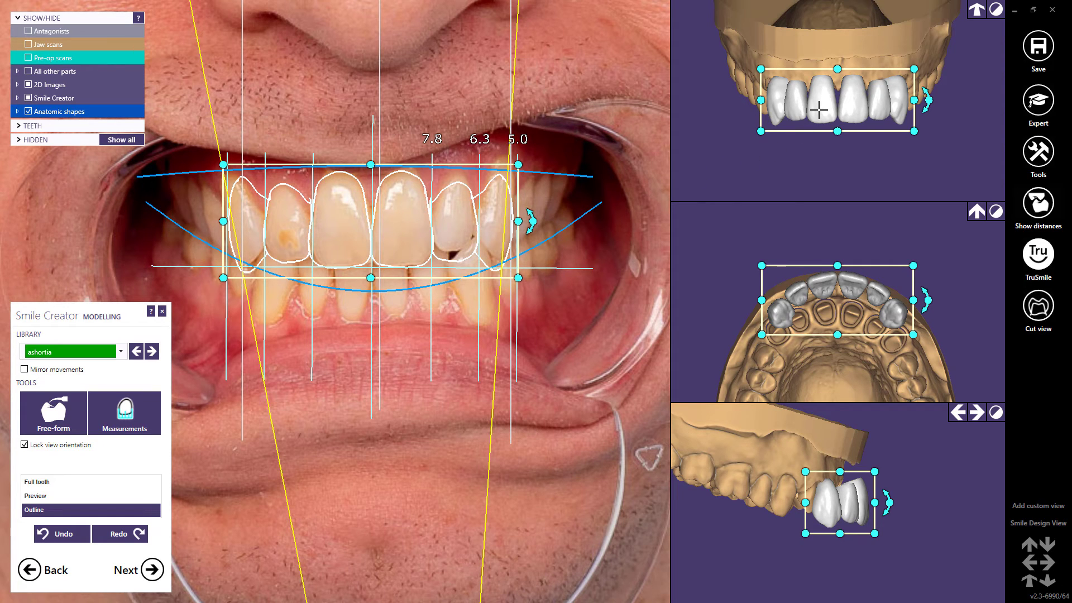
drag(818, 110, 820, 109)
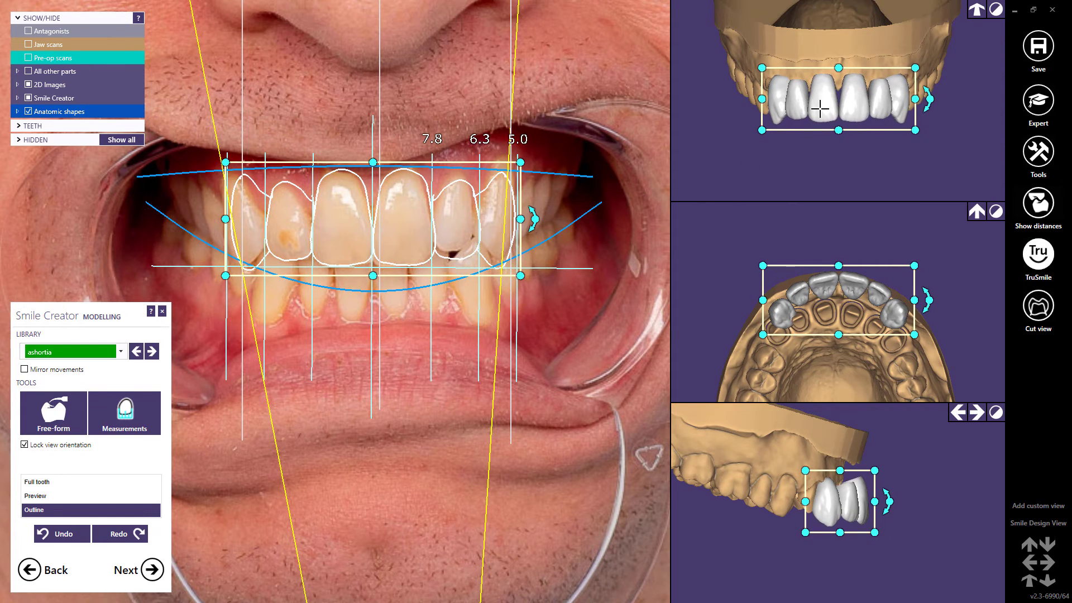
Move the six-tooth set back onto the dental arch in the occlusal view, and align its rotation and depth with the arch.
click(1002, 10)
click(1001, 10)
drag(879, 290, 875, 309)
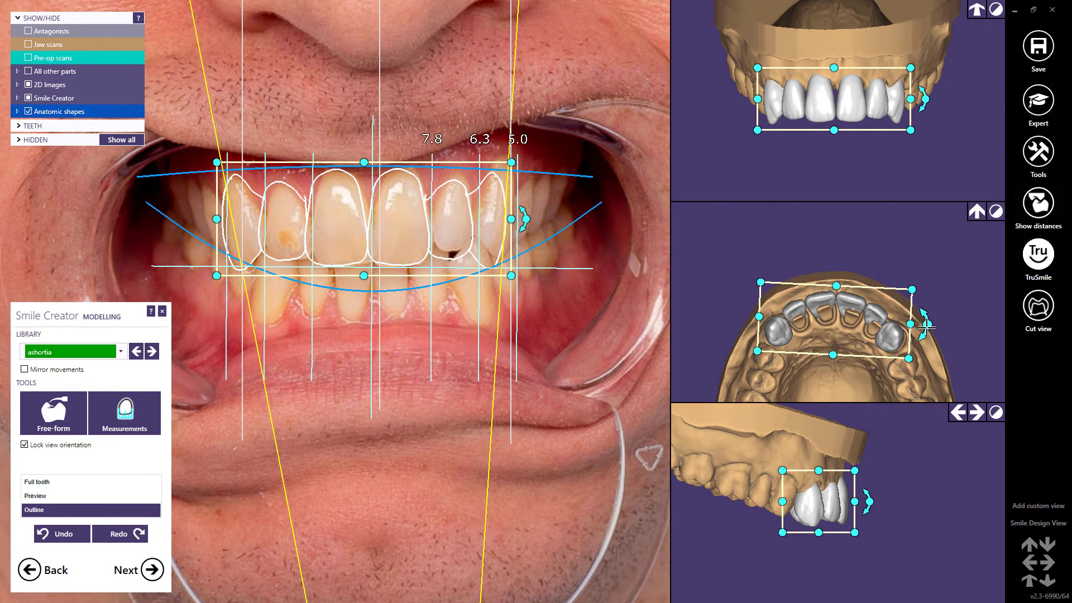
drag(877, 316, 880, 323)
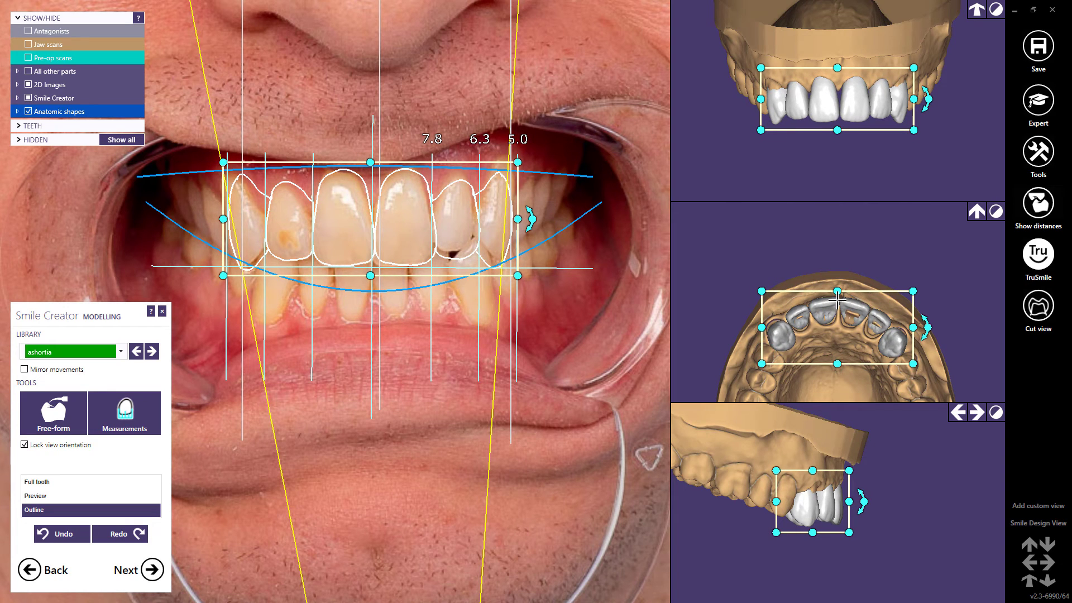
drag(837, 291, 838, 292)
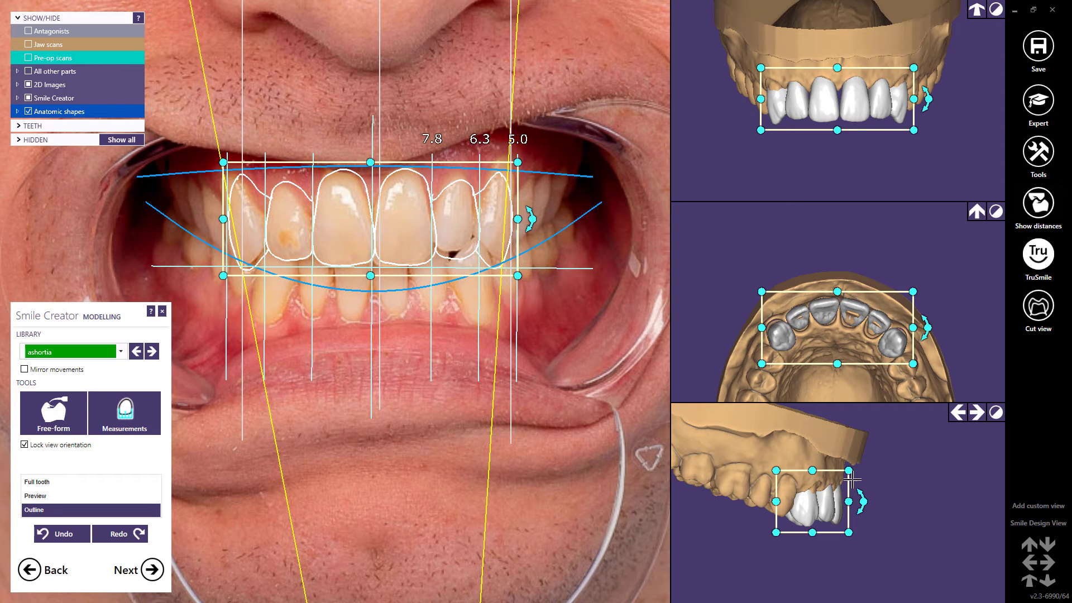
Tilt the six-tooth set slightly in the side view, and turn that view to show the teeth from a different angle.
drag(863, 502, 863, 510)
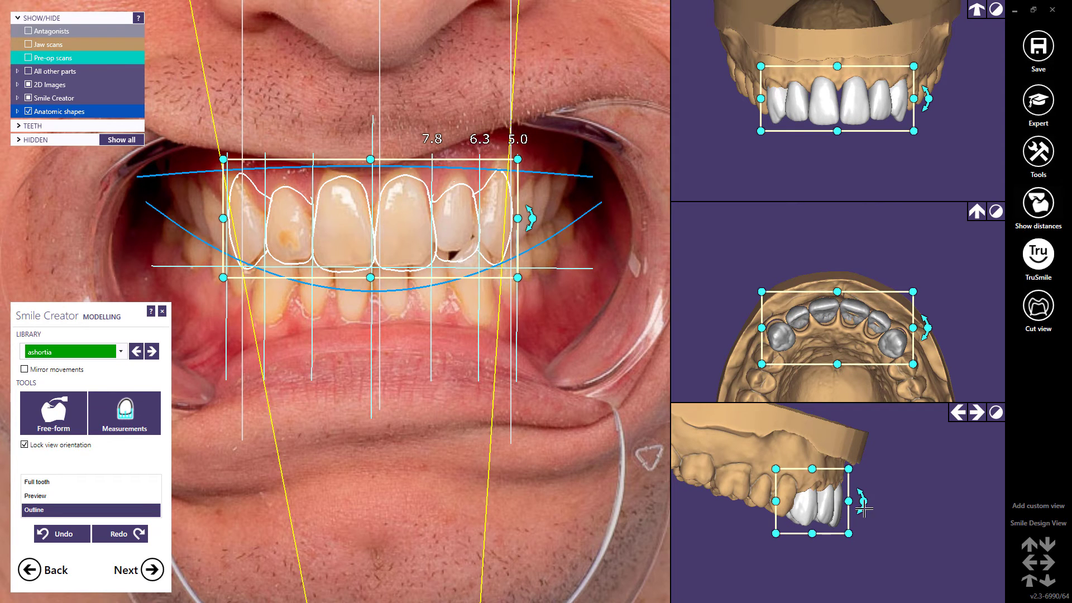
click(961, 412)
click(976, 415)
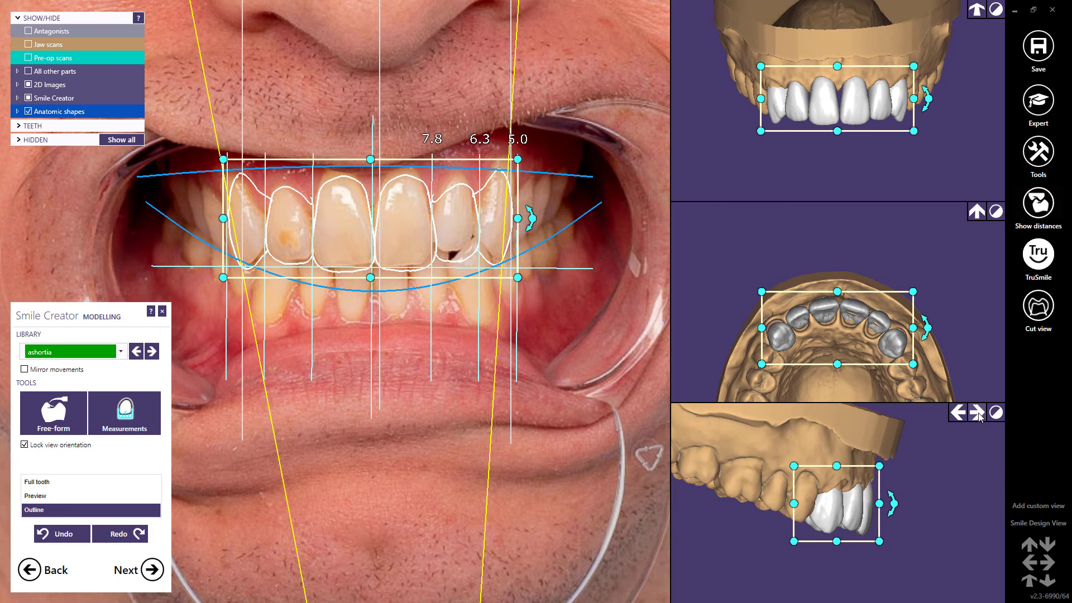
Select the two upper central incisors together, nudge them within the arch and adjust their length at the incisal edge.
drag(859, 269, 822, 350)
drag(848, 317, 848, 315)
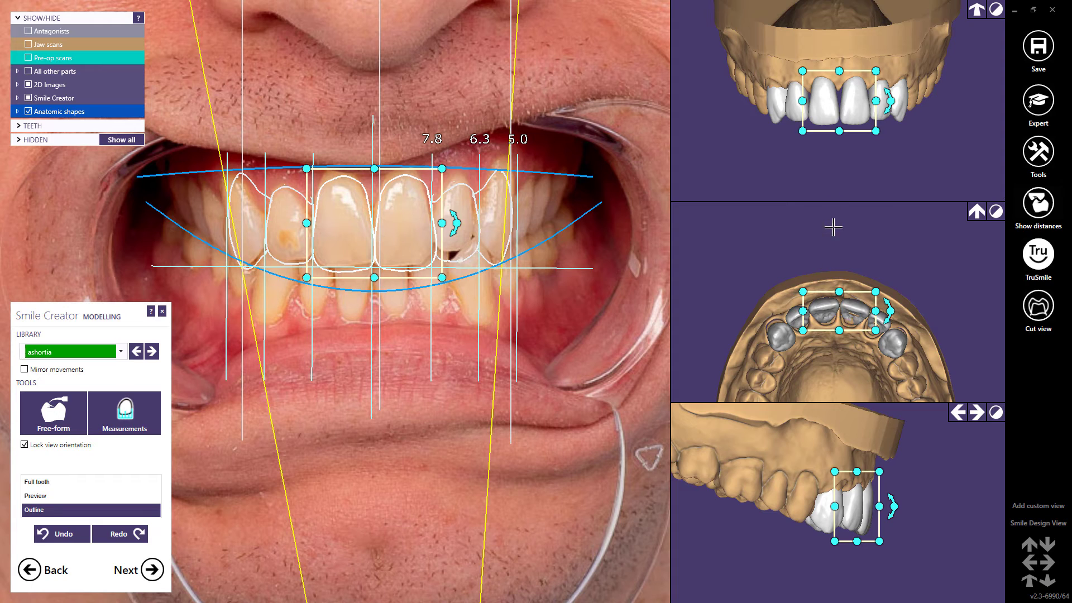
drag(839, 130, 841, 134)
Reposition the right and left upper lateral incisors individually in the occlusal view.
click(793, 317)
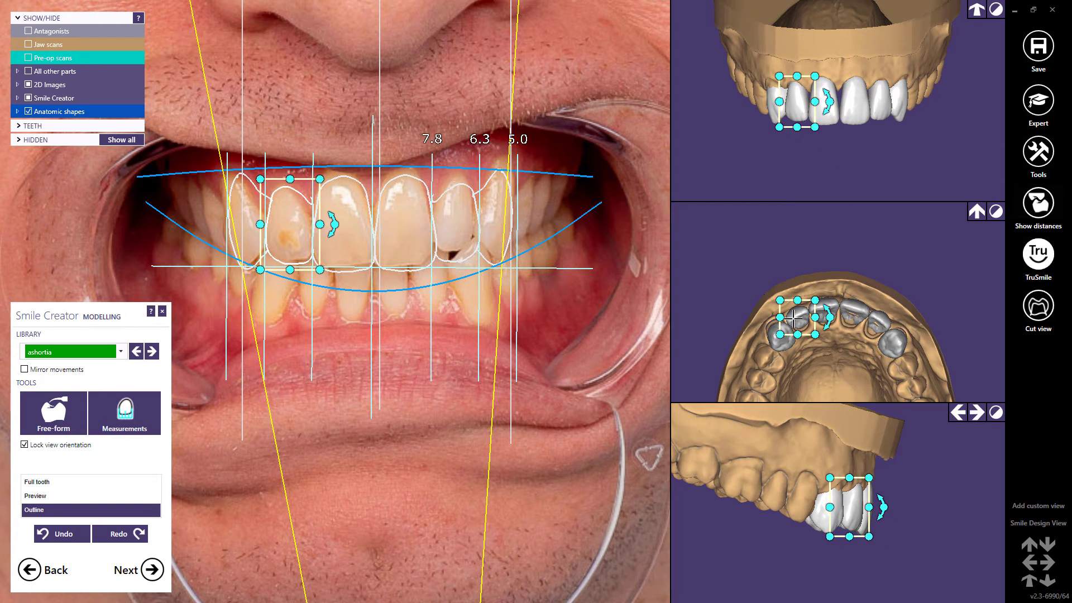
drag(793, 317, 794, 319)
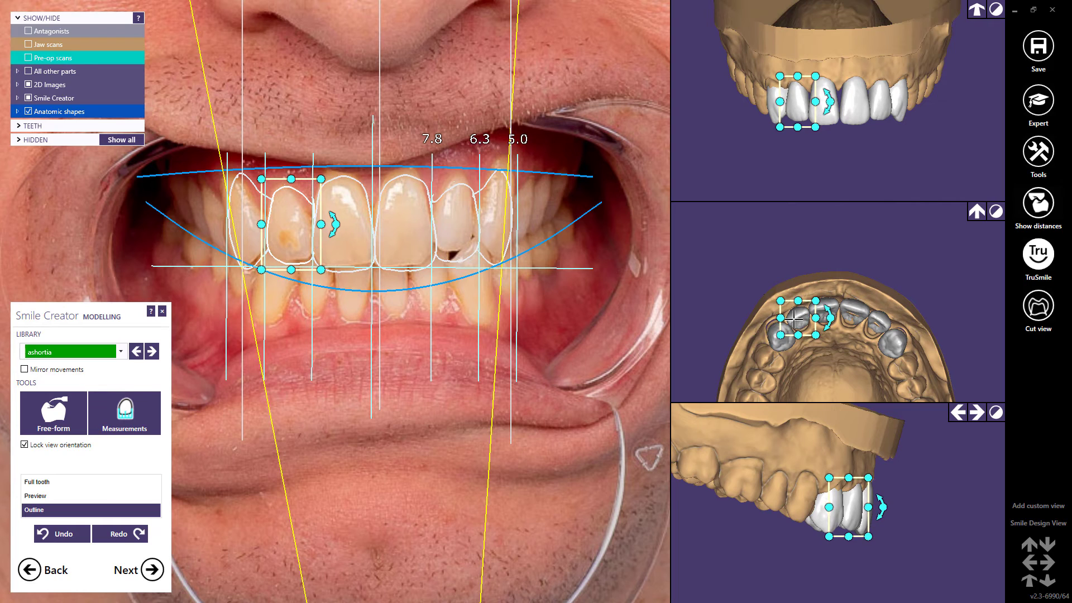
drag(869, 326, 878, 323)
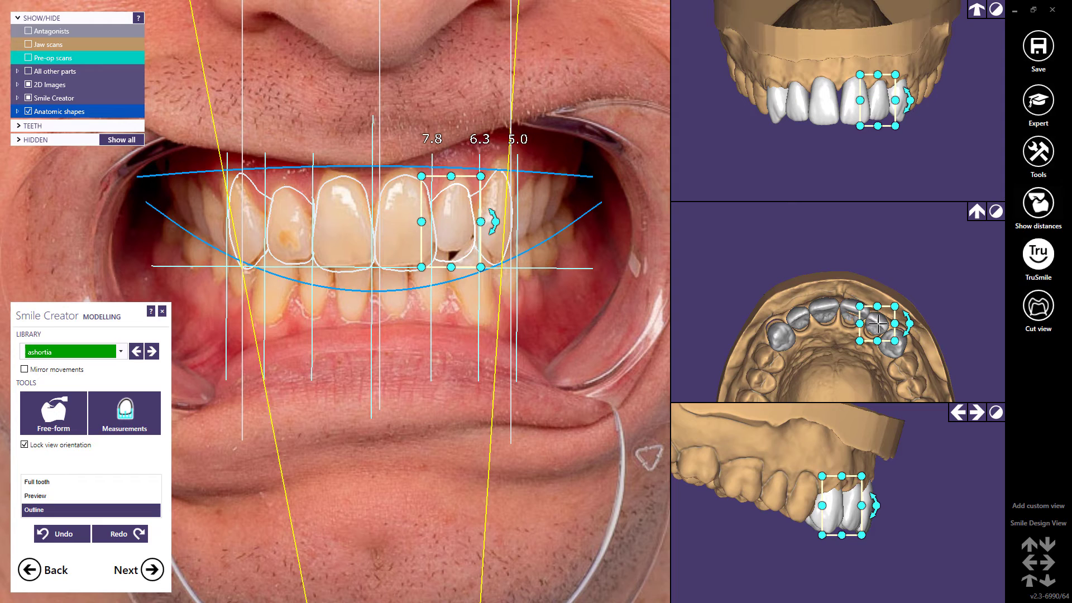
Turn on Mirror movements, and move both canines outward and rotate them symmetrically from the patient's right canine.
click(788, 336)
key(ctrl+shift)
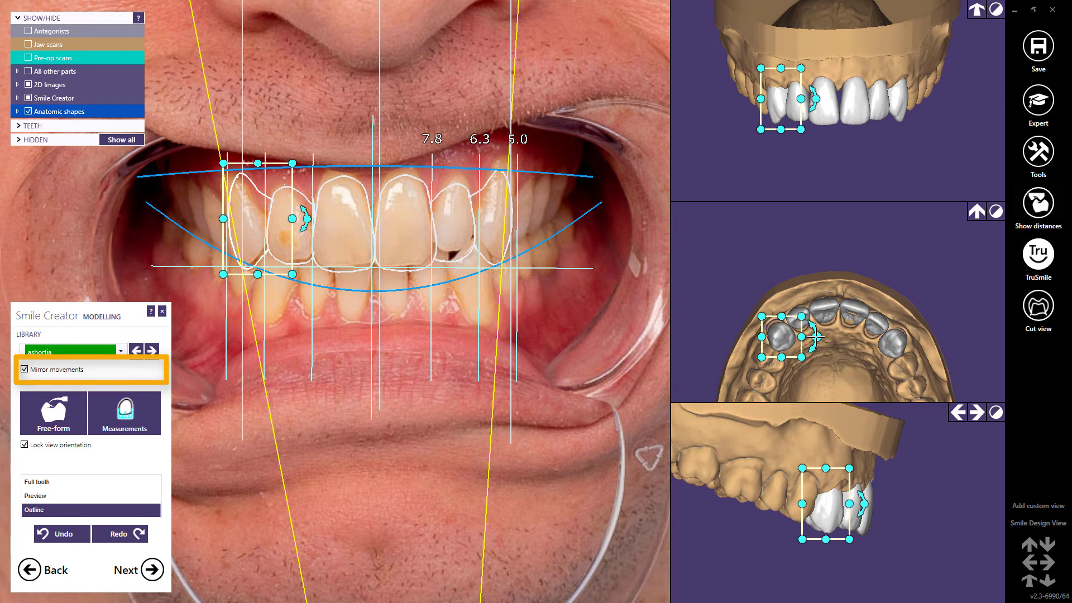
drag(783, 337, 779, 337)
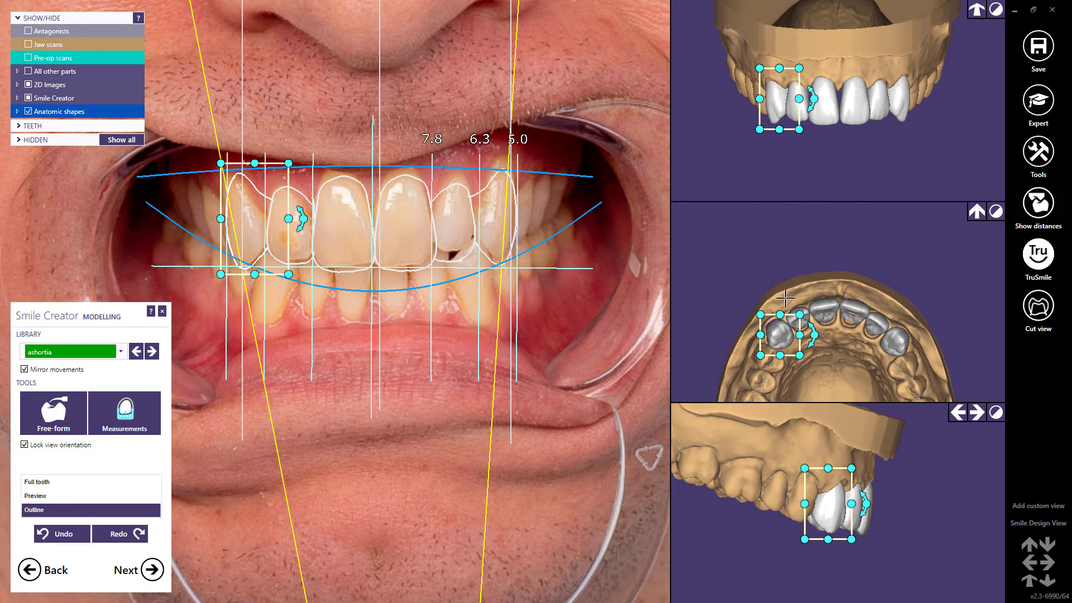
drag(776, 104, 812, 96)
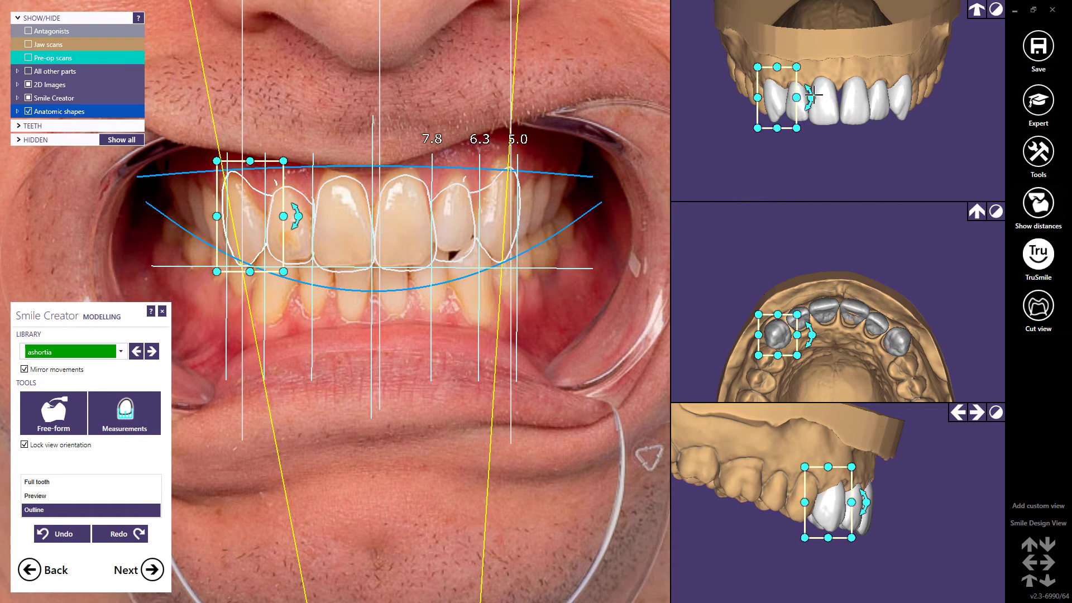
Turn off Mirror movements, and resize the patient's upper left lateral incisor to fit its tooth in the photo.
click(458, 239)
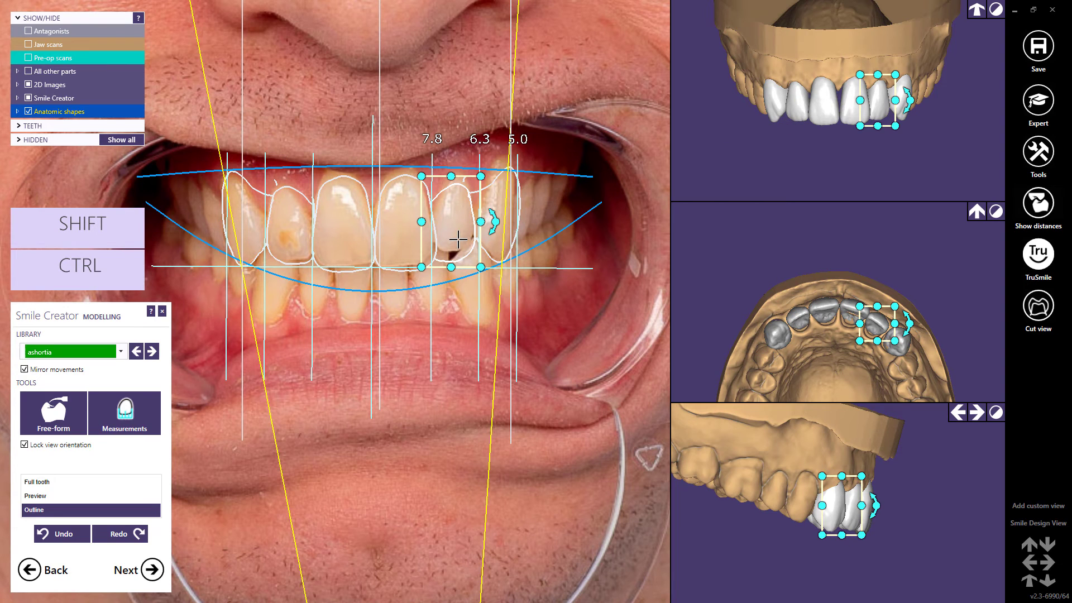
drag(451, 267, 451, 266)
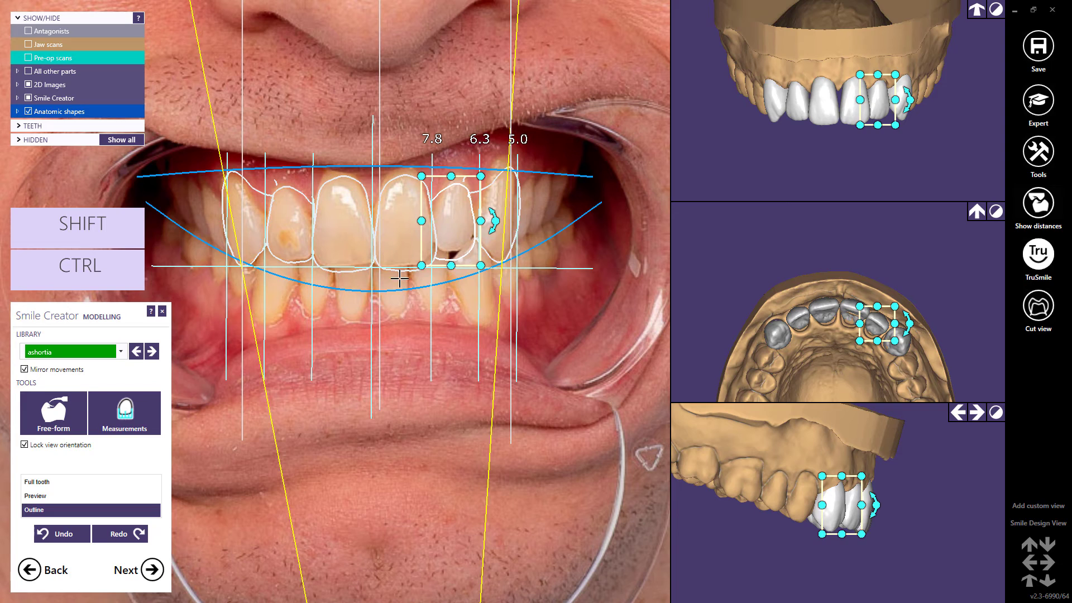
click(24, 369)
drag(481, 221, 482, 222)
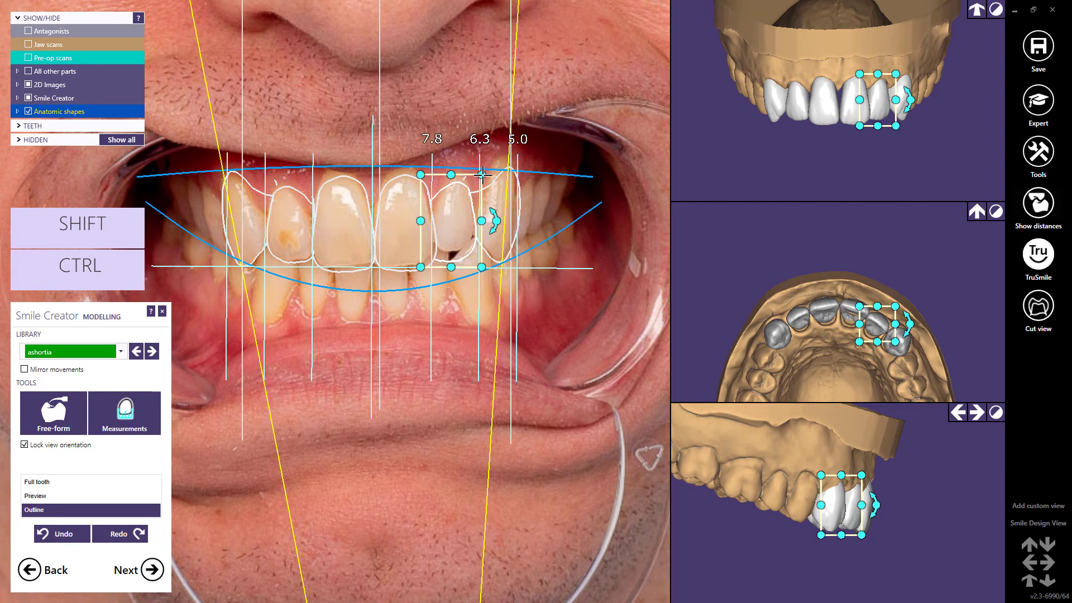
drag(482, 175, 453, 170)
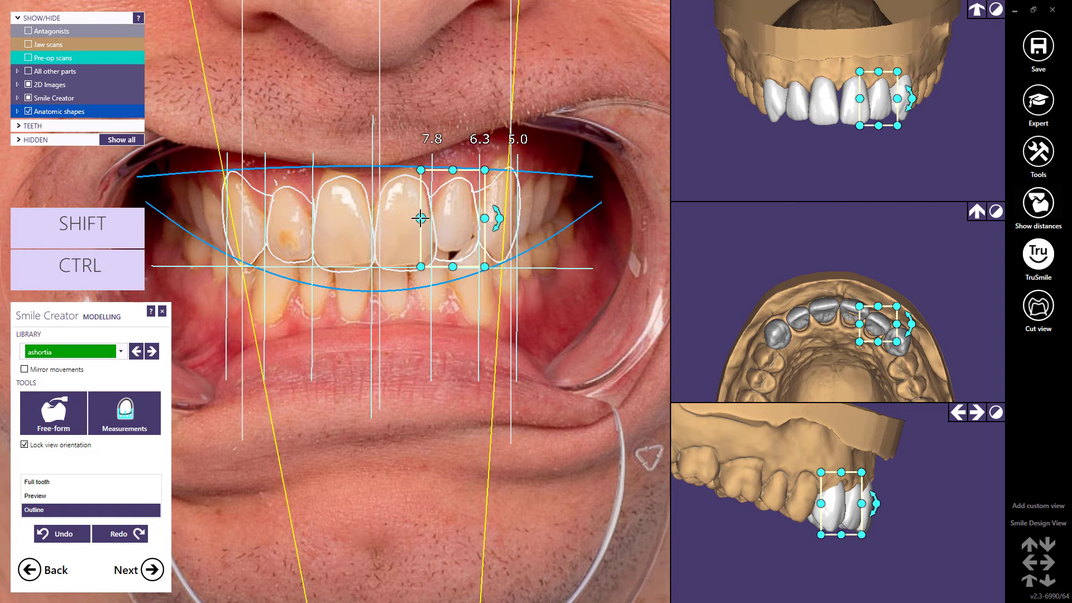
drag(421, 218, 423, 218)
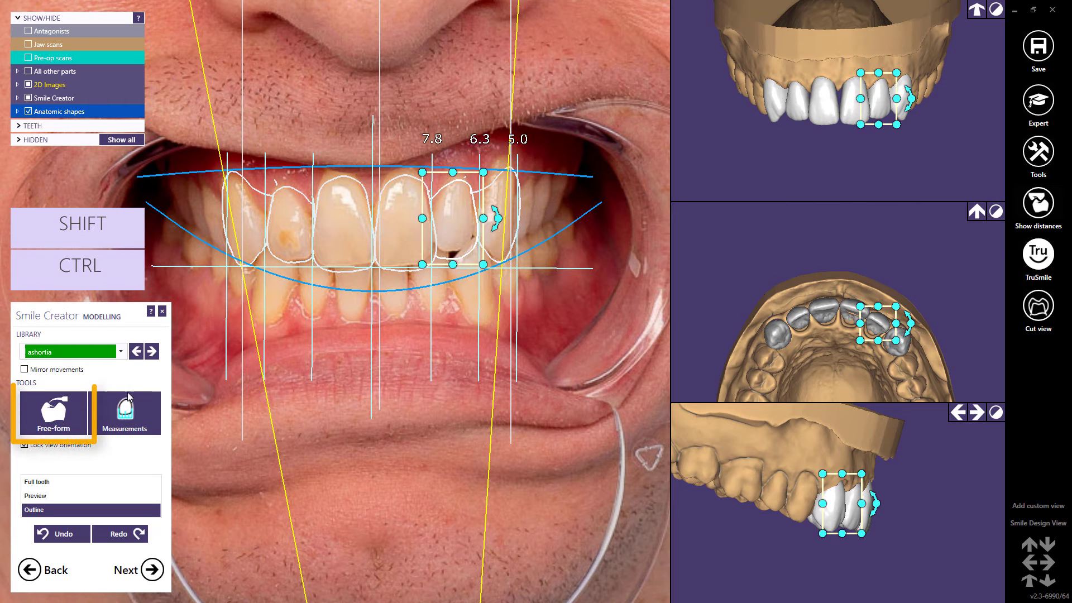
Free-form the mesial contour of the patient's upper right canine with Tooth Parts, and slightly rescale the right central incisor with Entire Tooth.
click(56, 416)
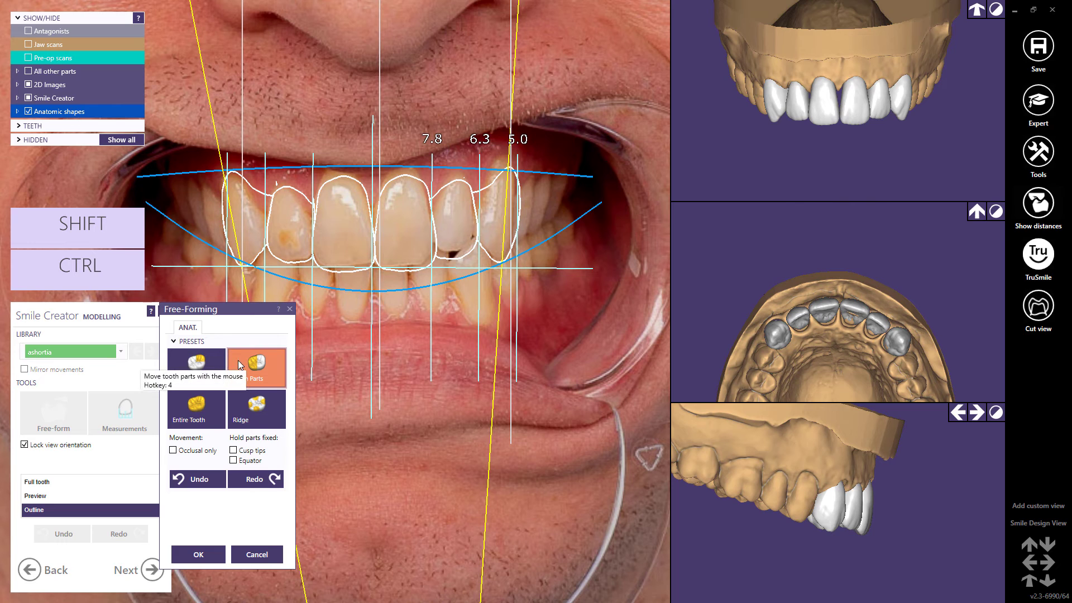
scroll(372, 244, up, 2)
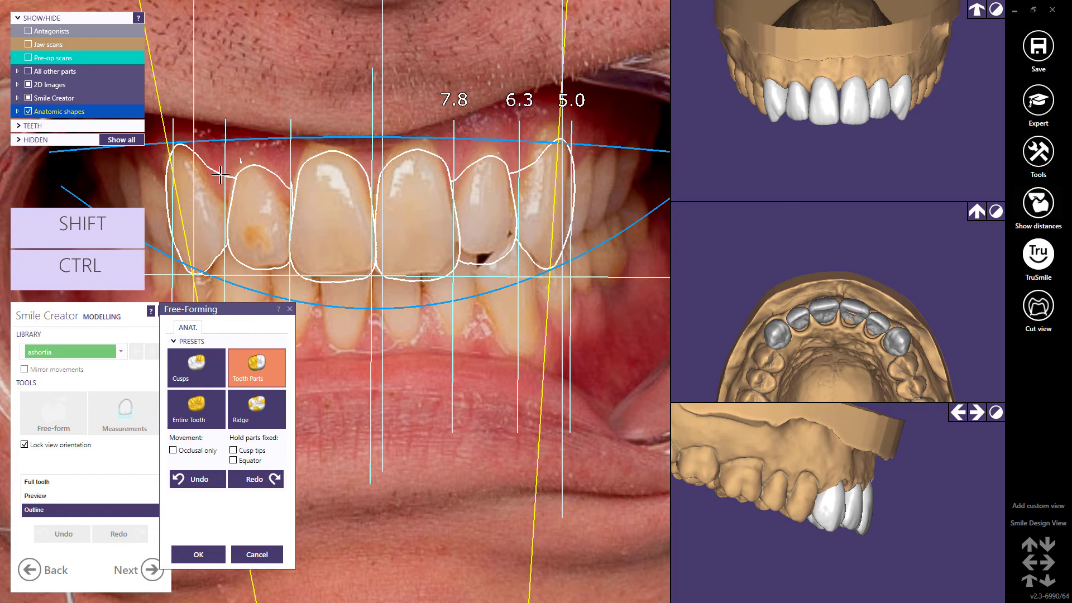
click(206, 392)
drag(338, 223, 338, 224)
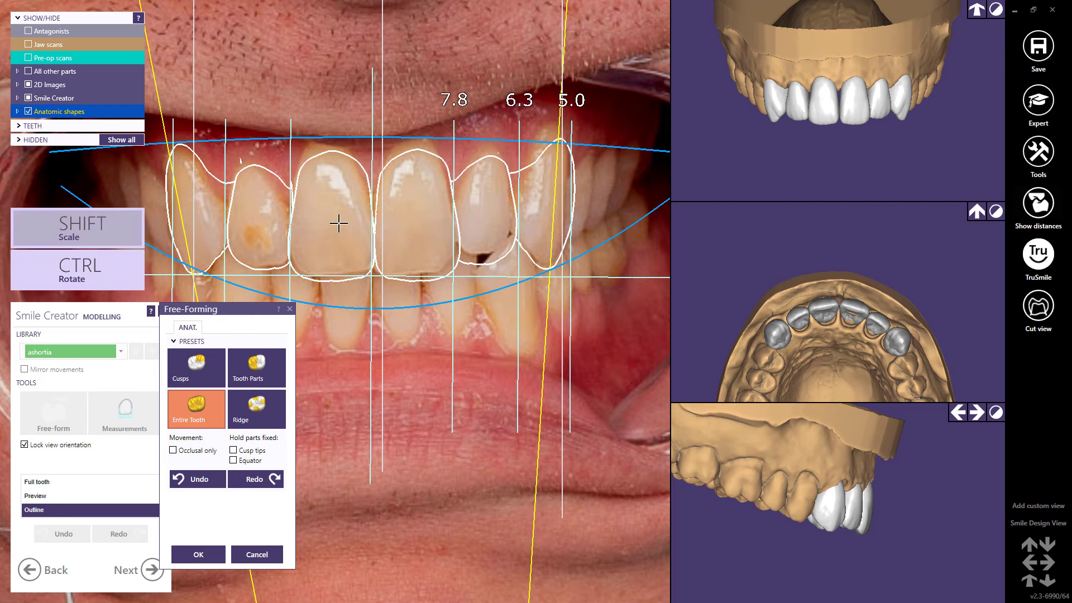
mouse_move(338, 223)
shift+mouse_down()
mouse_move(350, 218)
mouse_move(343, 233)
mouse_move(333, 225)
shift+mouse_up()
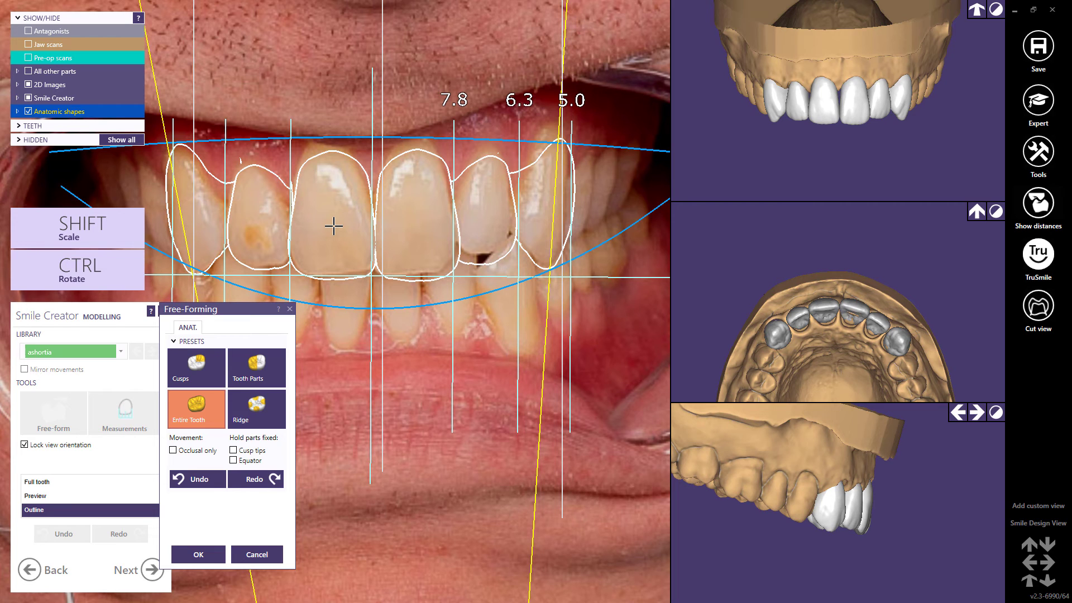
click(200, 551)
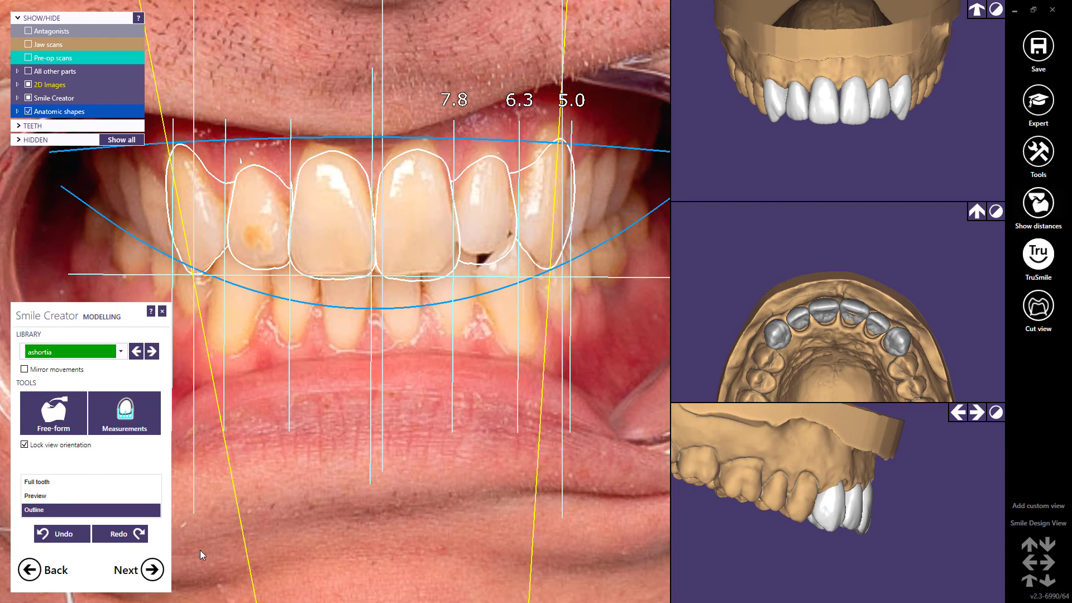
Check the tooth dimensions with Measurements, and switch the display to Preview with the smile photo made semi-transparent.
click(124, 413)
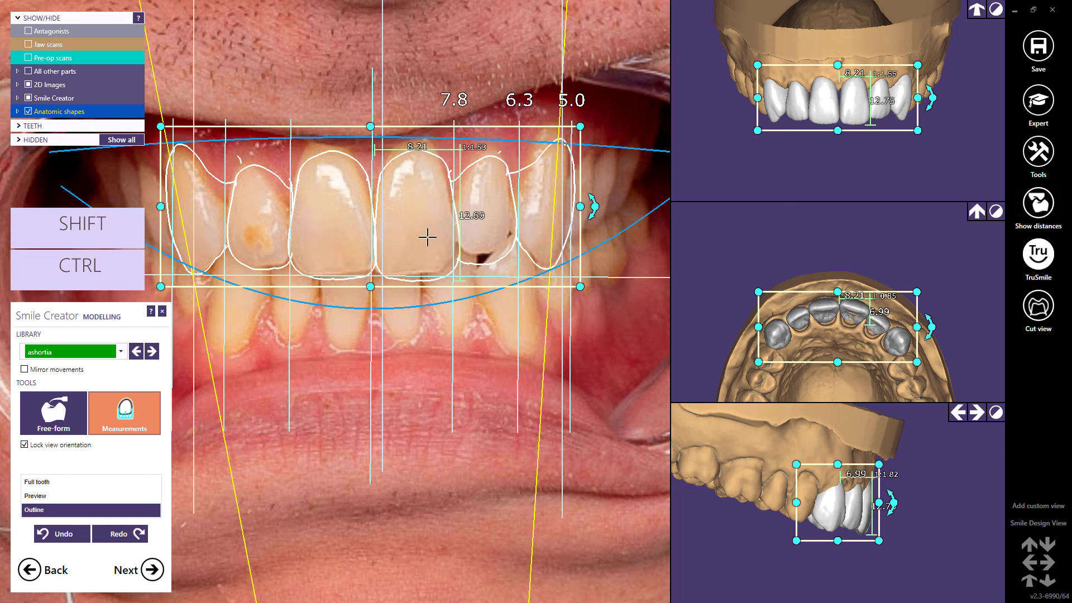
click(133, 419)
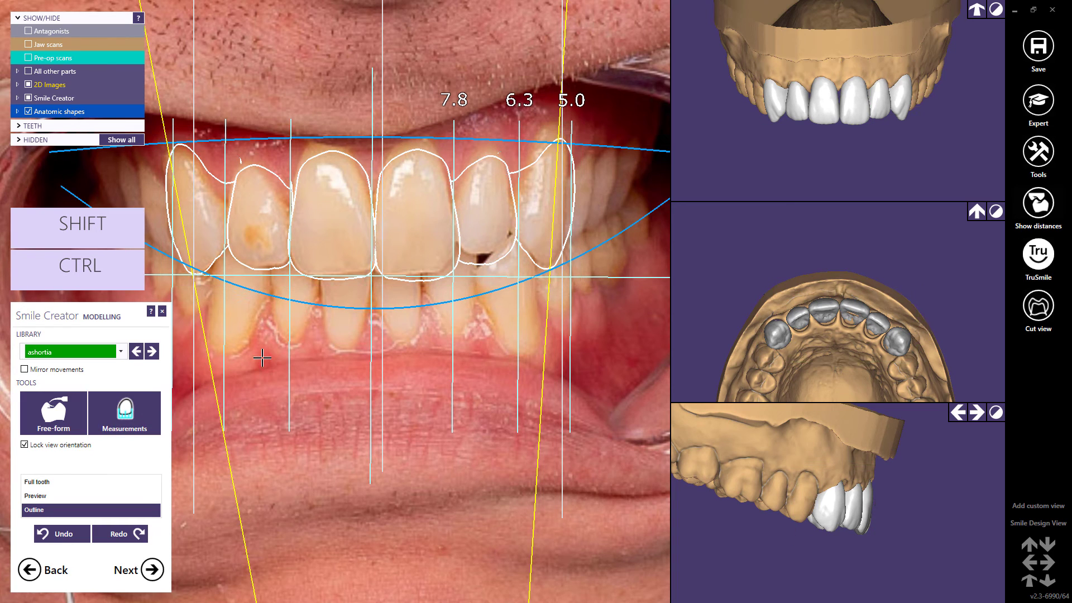
click(37, 496)
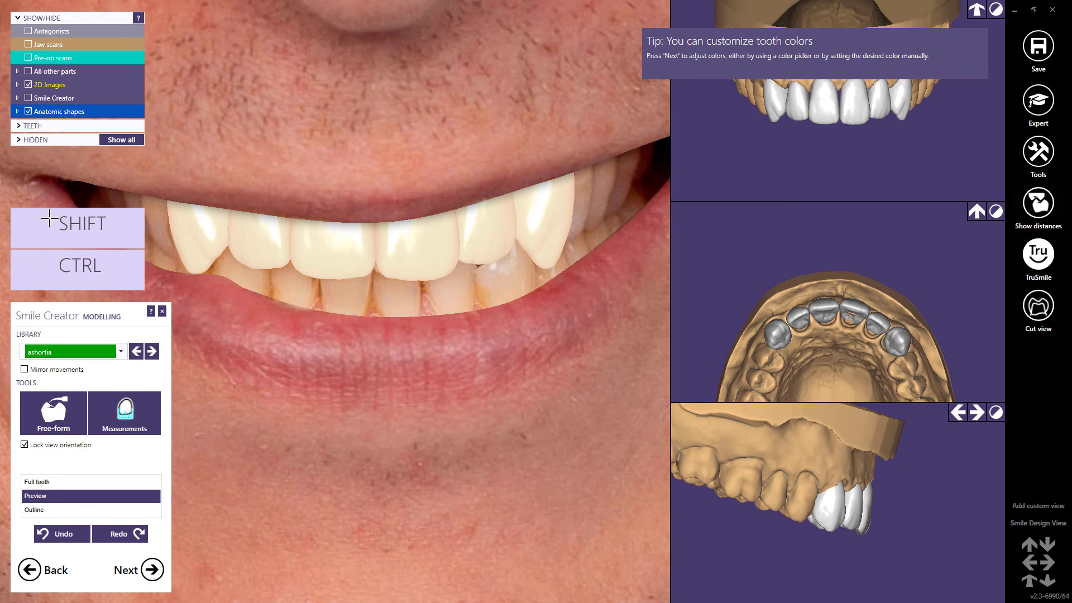
click(17, 85)
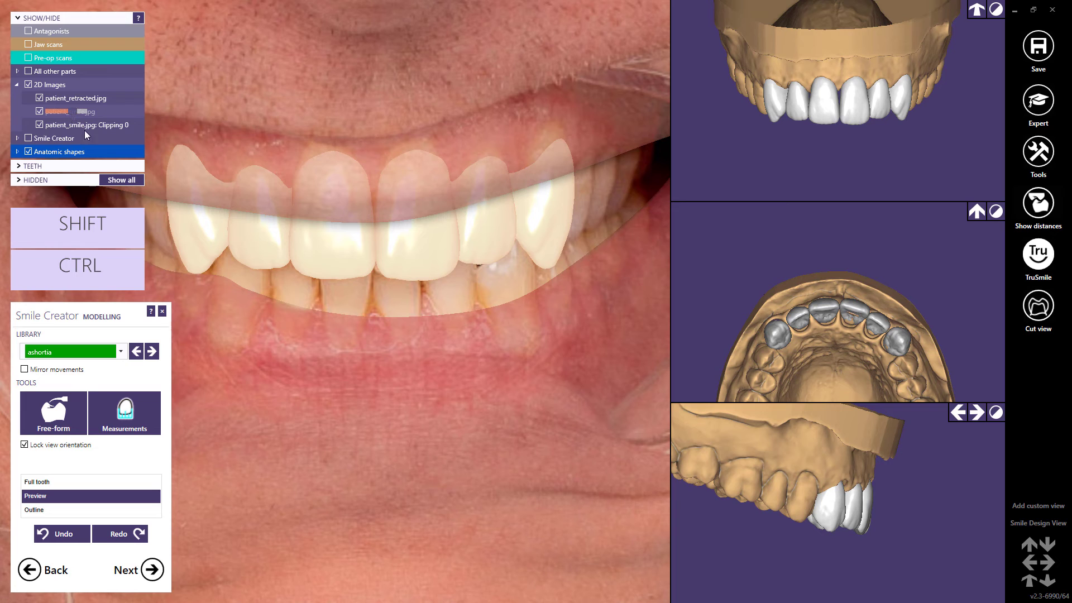
scroll(372, 295, down, 3)
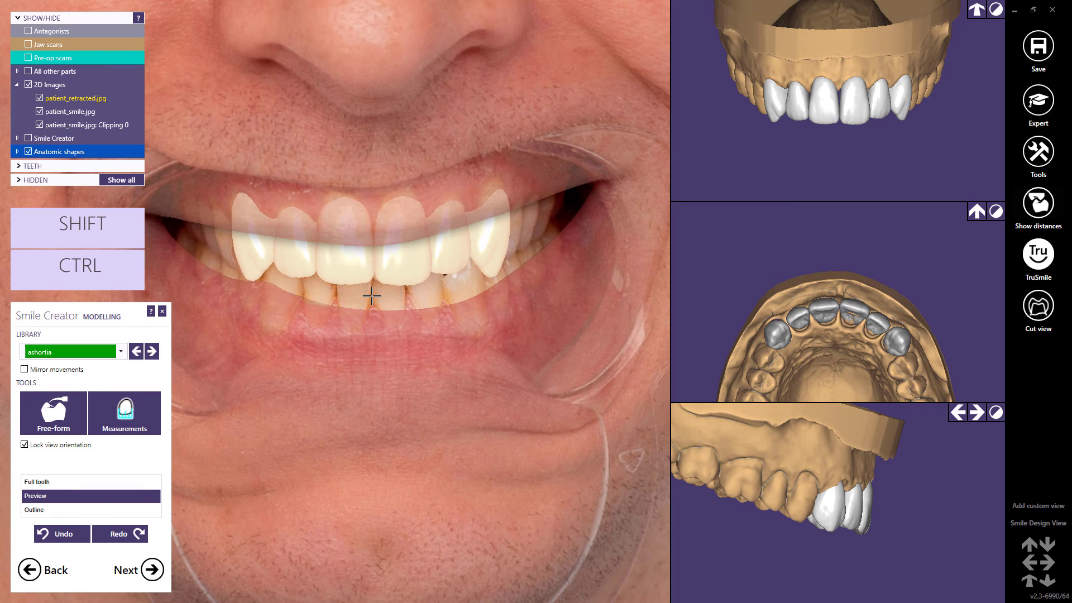
Free-form the upper central incisors slightly longer with Entire Tooth, and refine their incisal edges with Cusps.
click(69, 407)
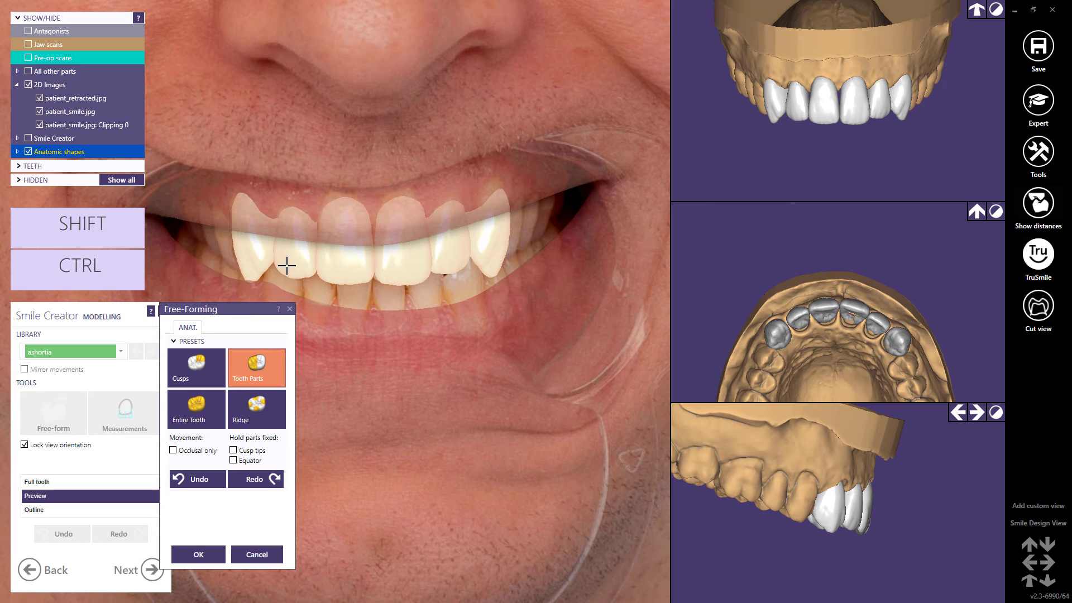
click(196, 406)
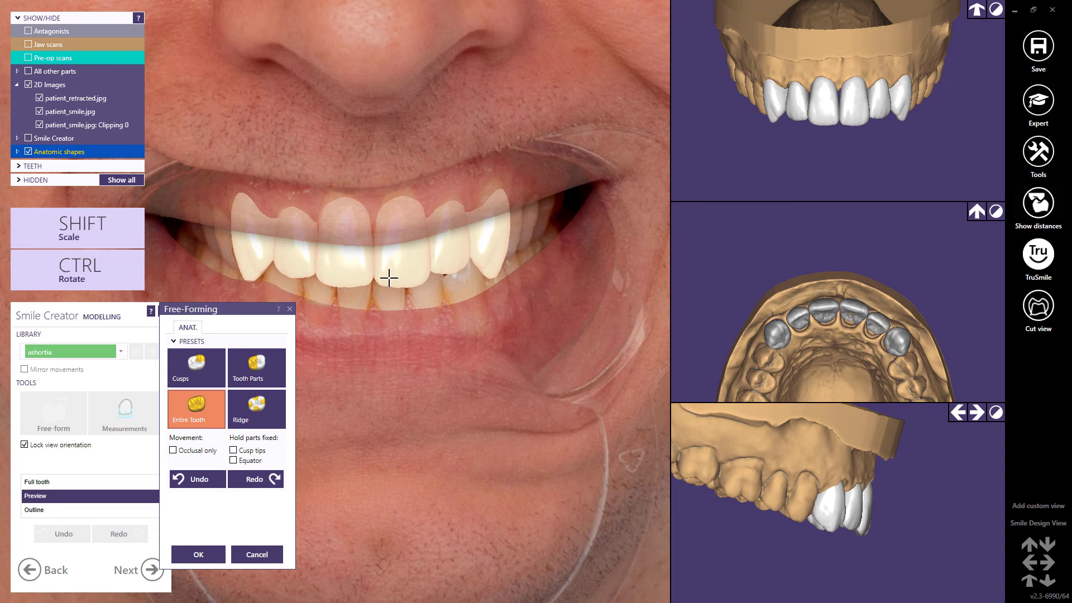
click(211, 364)
scroll(371, 282, up, 2)
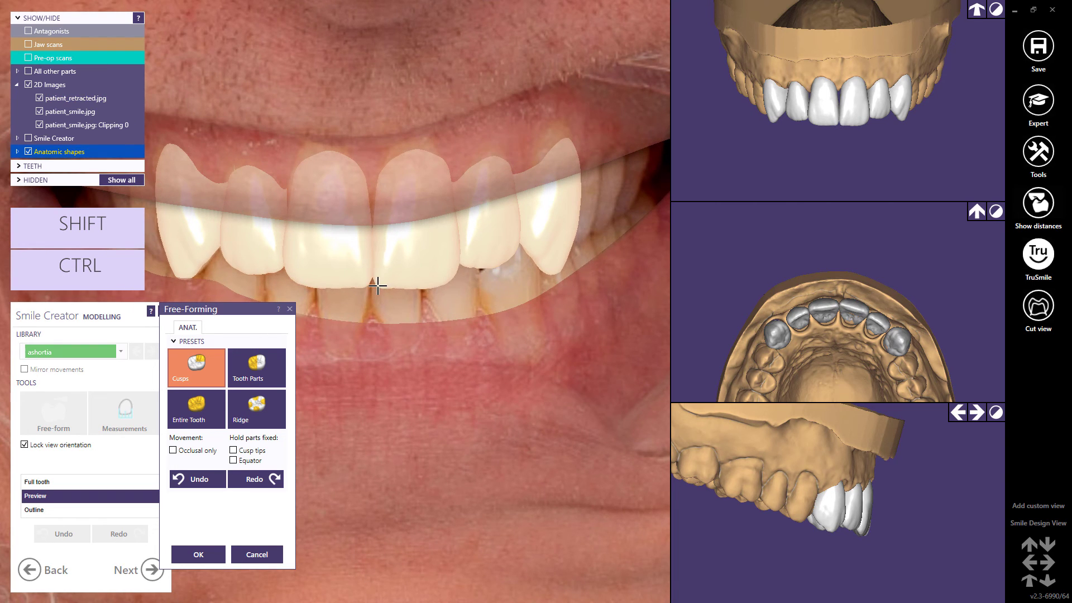
click(198, 553)
Compare the Full tooth and Preview displays, keep Preview, and restore the smile photo to full opacity.
click(62, 482)
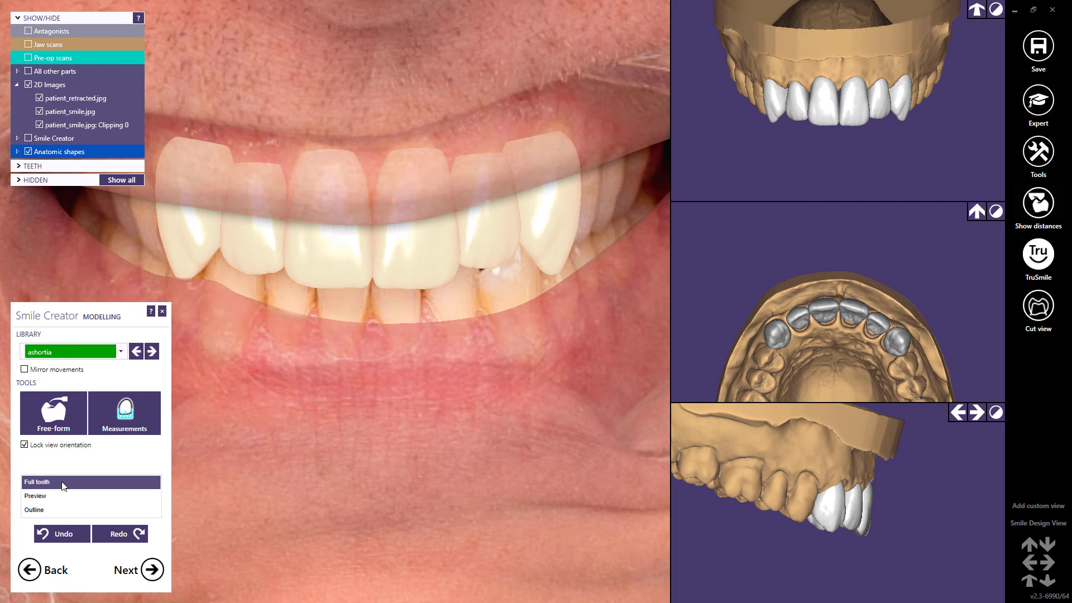
click(55, 497)
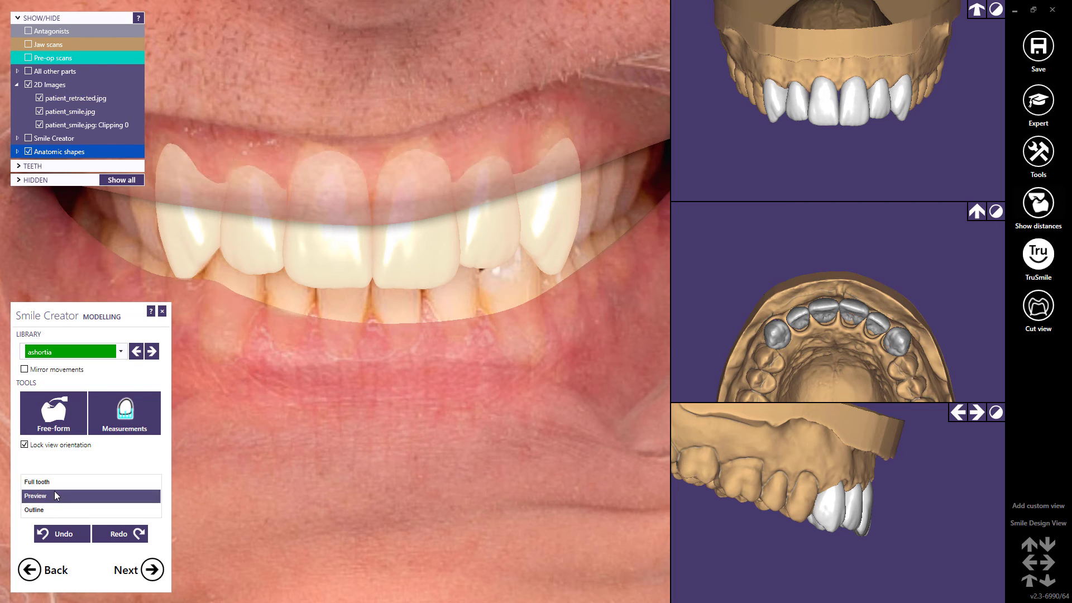
click(56, 483)
click(56, 497)
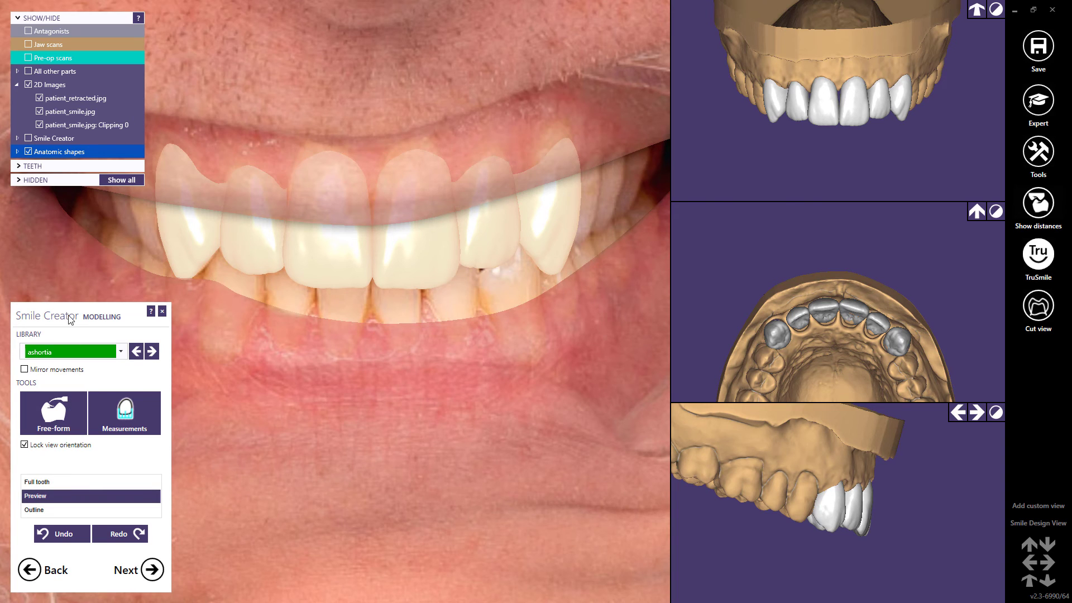
click(71, 110)
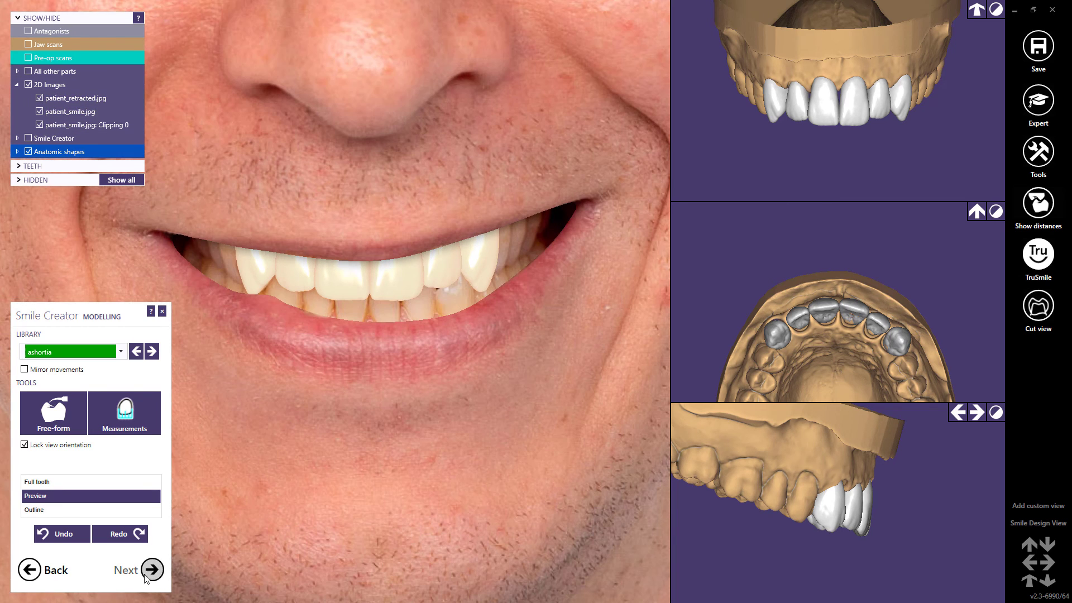
Continue to the preview stage, try the standard tooth colors B3, D2 and D3, and reduce the color tuning to match the photo.
click(151, 570)
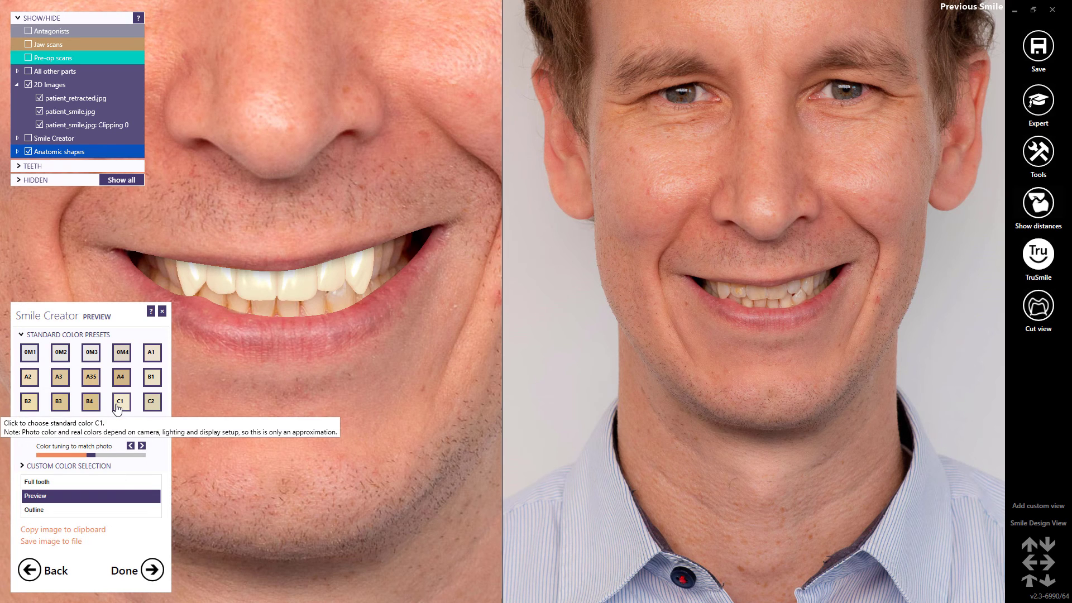
click(58, 405)
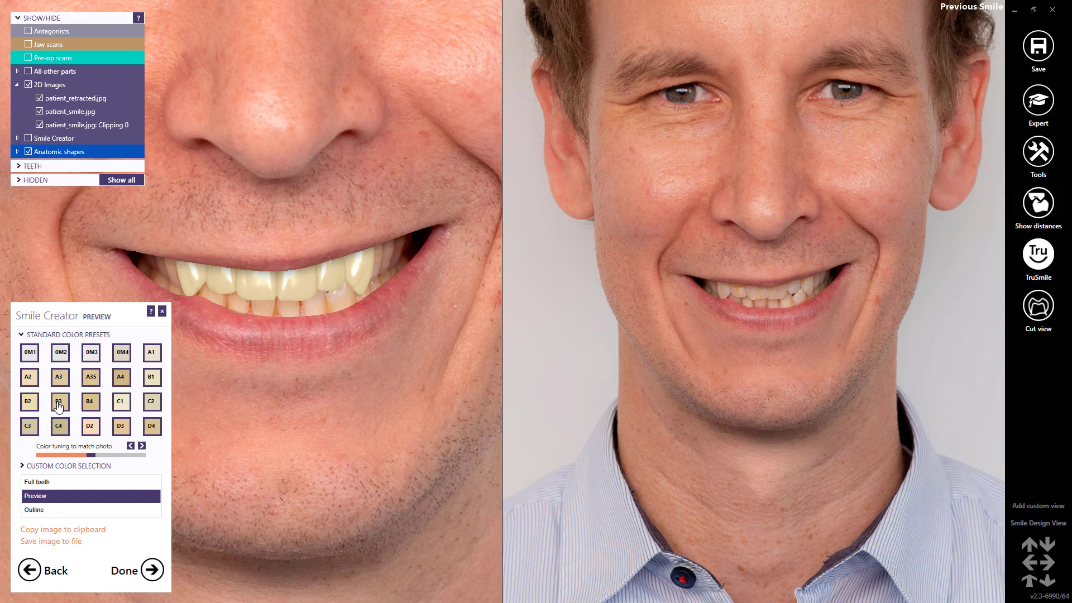
click(88, 428)
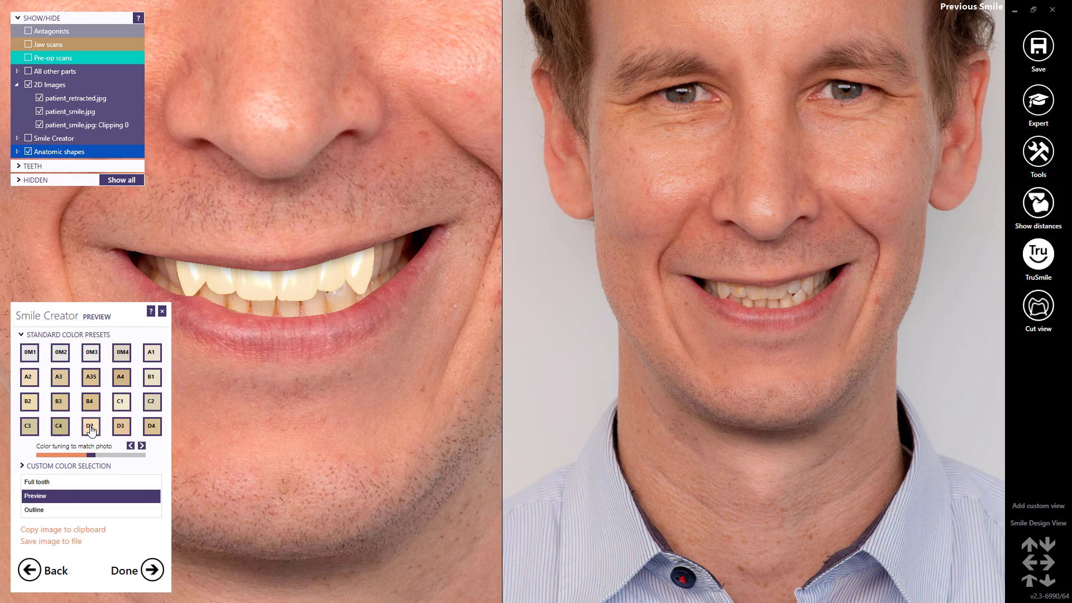
click(118, 432)
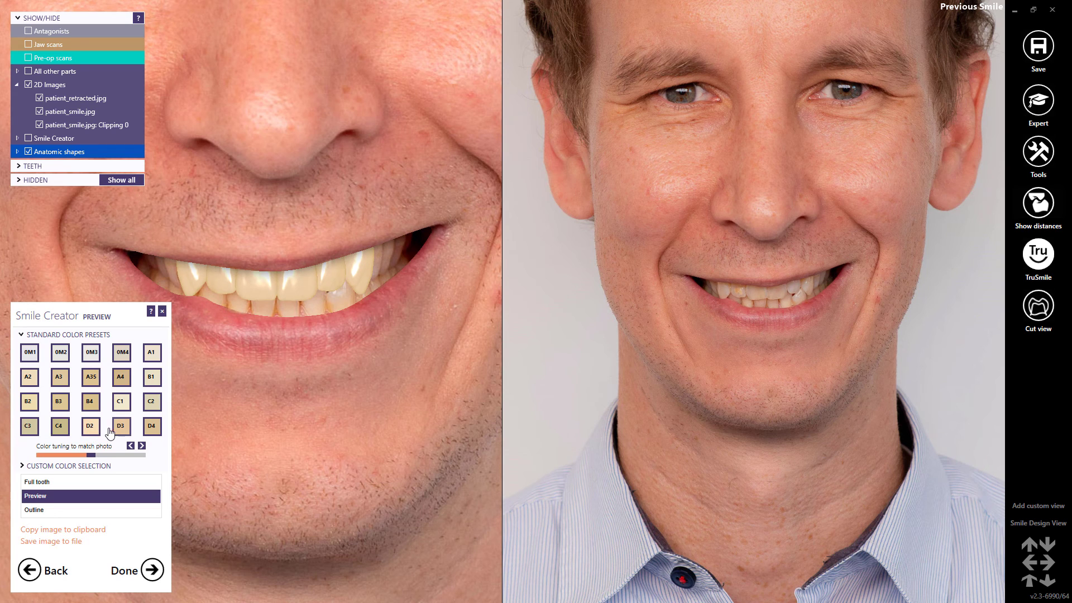
click(100, 429)
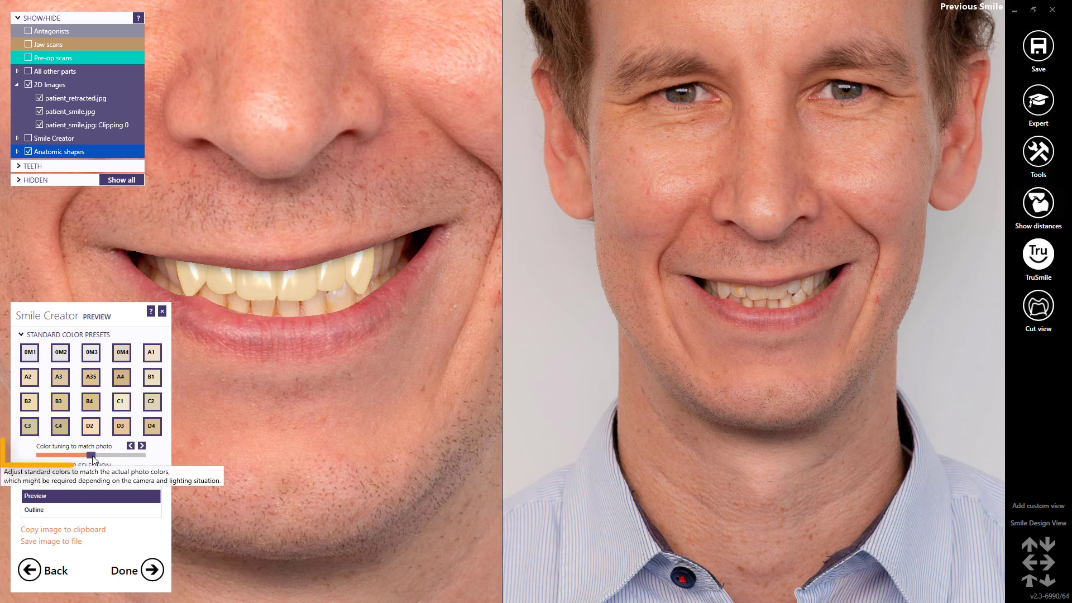
drag(92, 456, 87, 459)
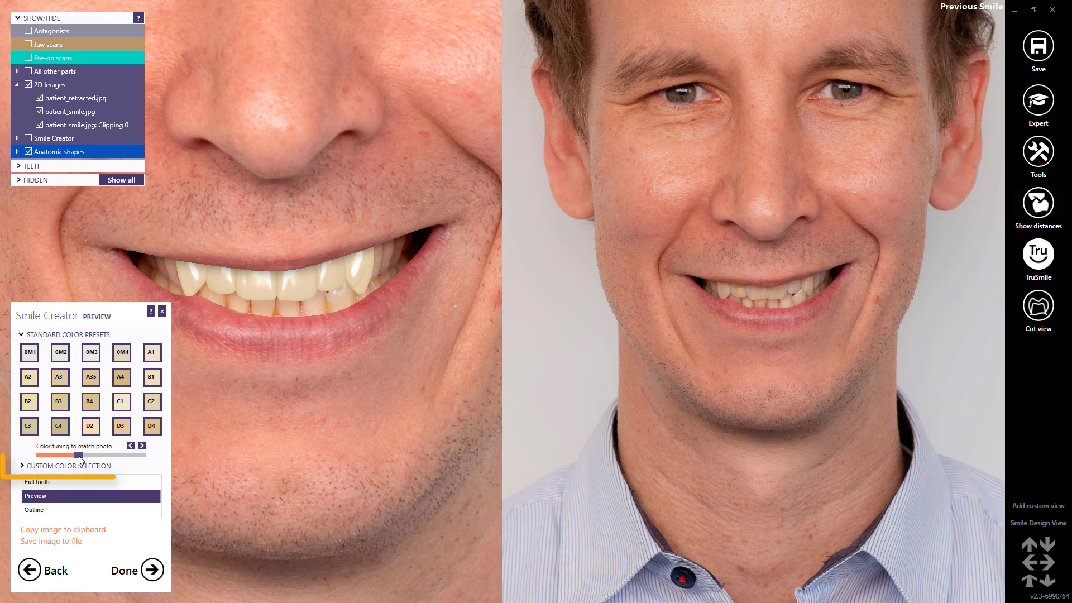
Set a custom tooth base color by sampling a lower tooth in the designed-smile photo.
click(78, 467)
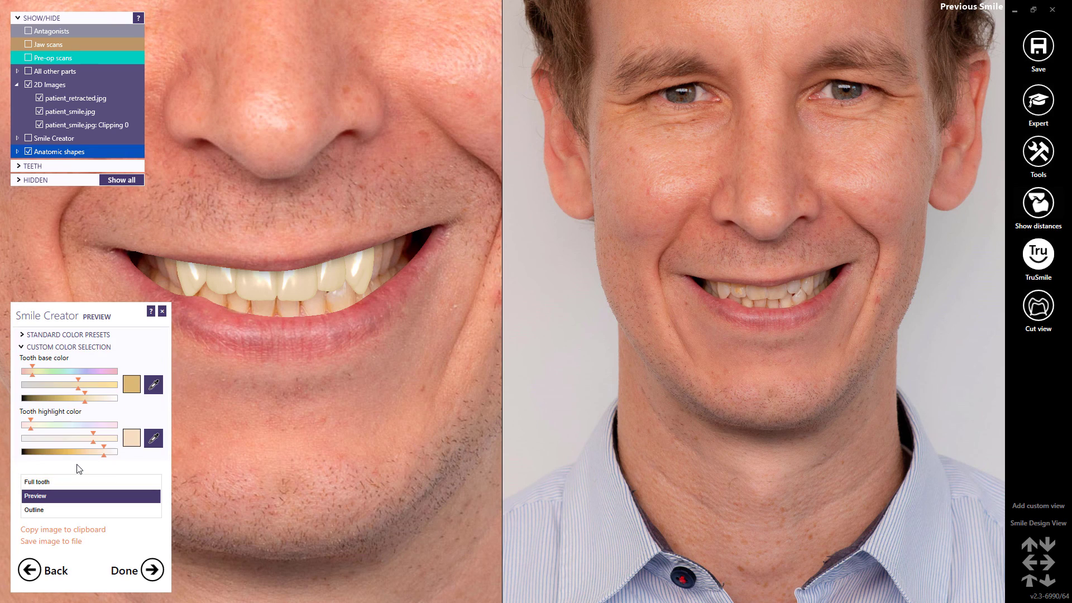
click(152, 383)
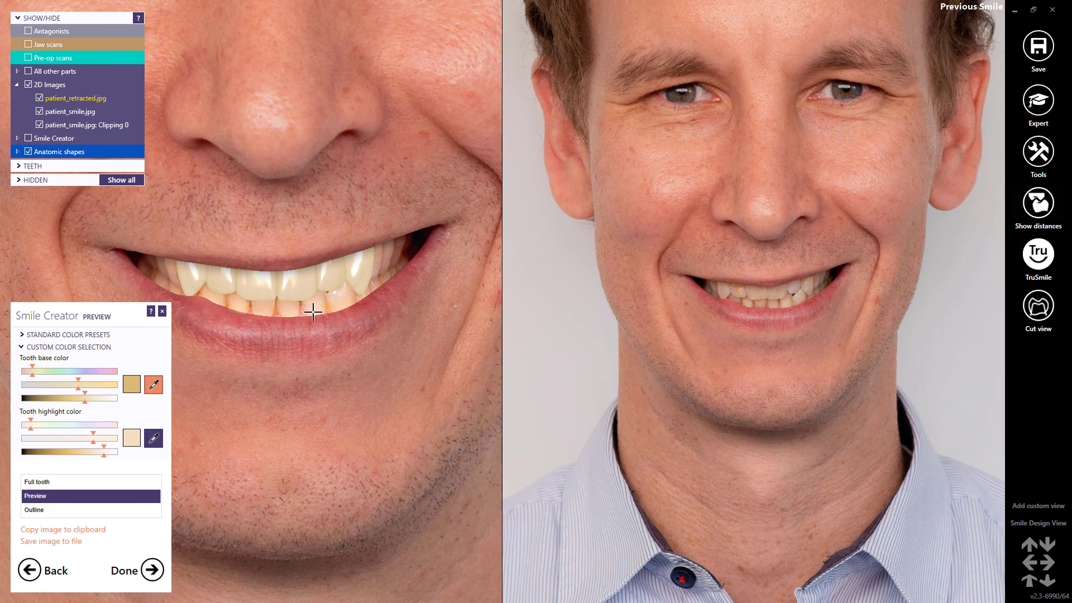
click(329, 305)
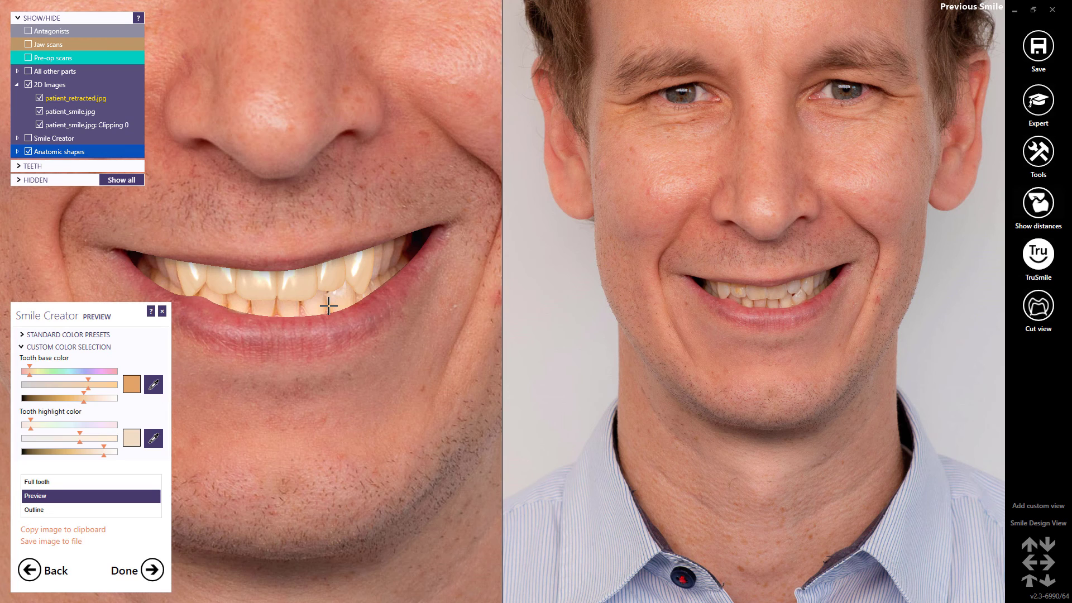
click(321, 306)
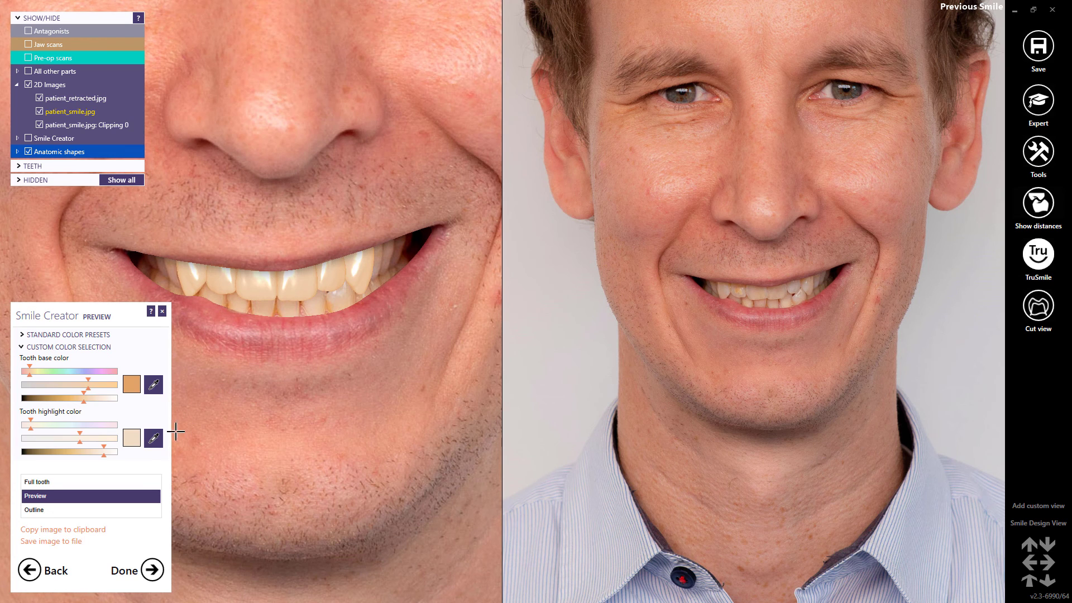
Sample the tooth highlight color from an upper left tooth in the previous-smile photo, raise its saturation and slightly lower its brightness.
click(154, 439)
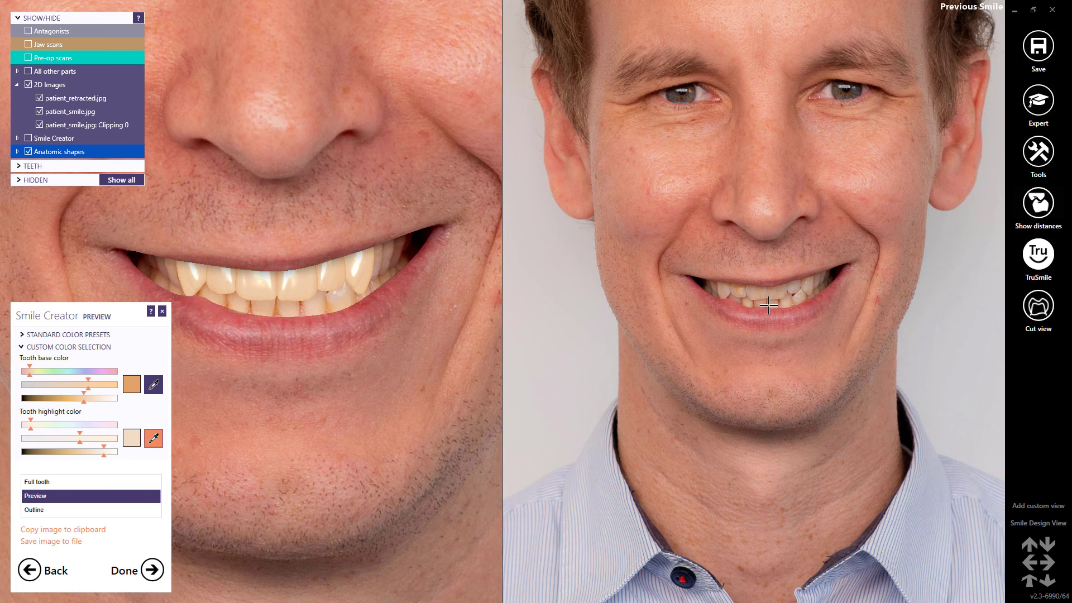
scroll(764, 306, up, 3)
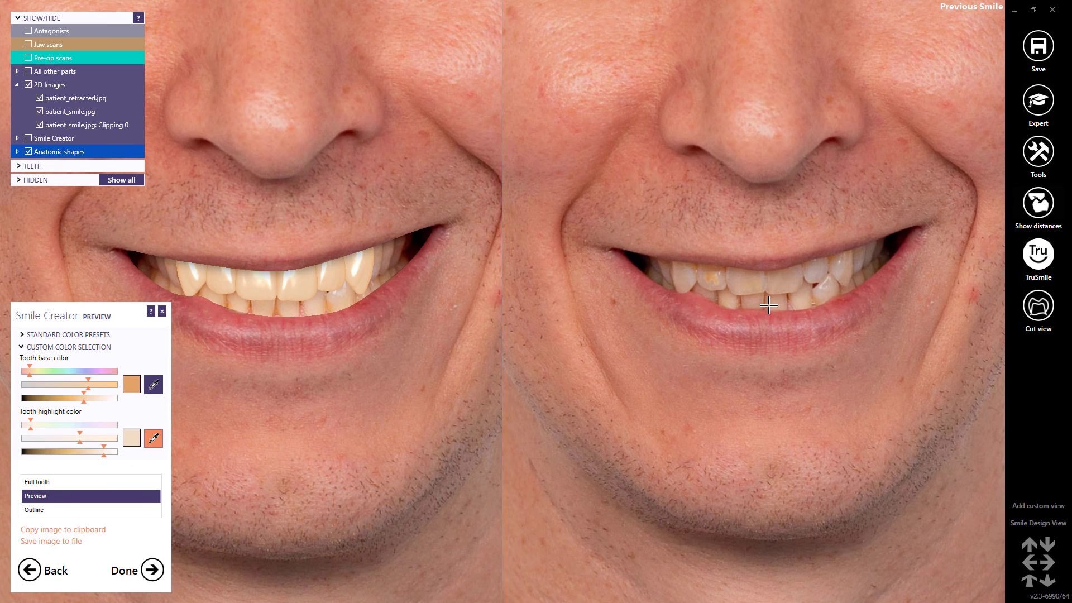
click(820, 288)
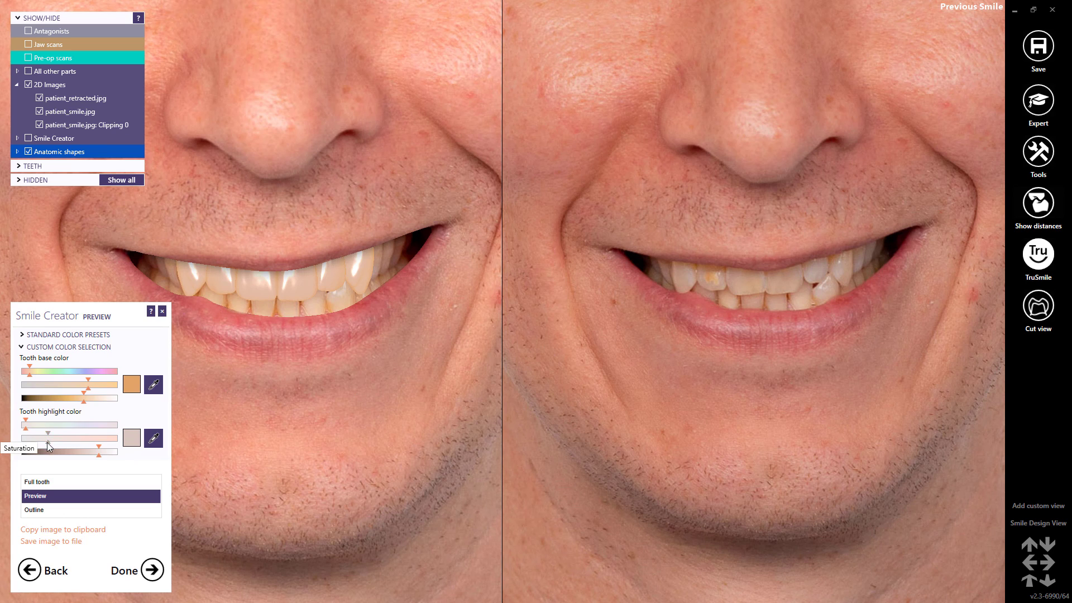
drag(48, 442, 95, 444)
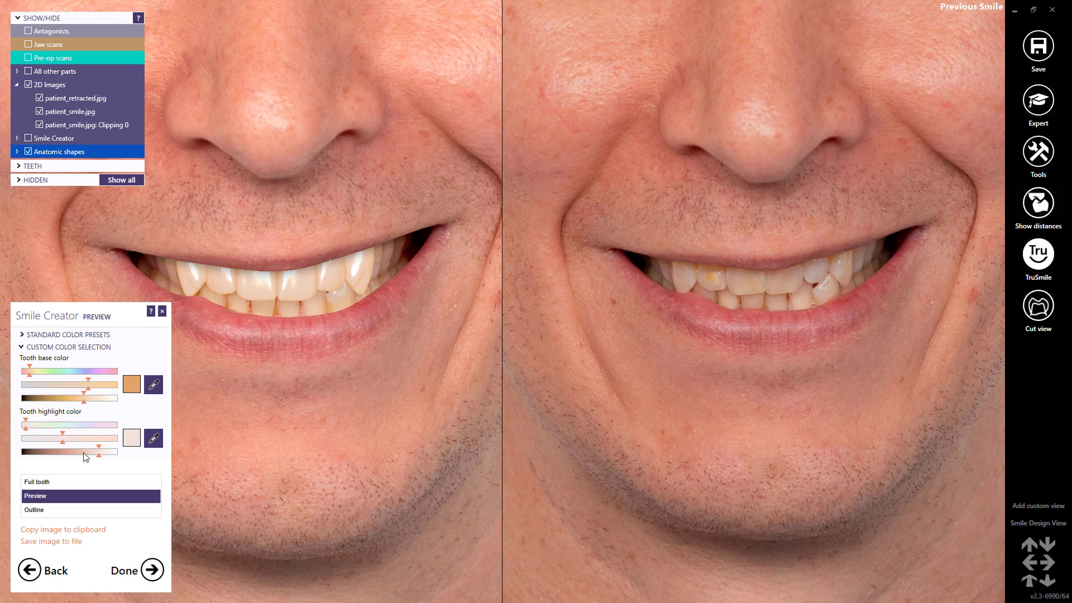
drag(98, 456, 95, 461)
Compare the designed smile with the previous smile at face level, using Magic Lantern over the two photos.
scroll(272, 332, down, 3)
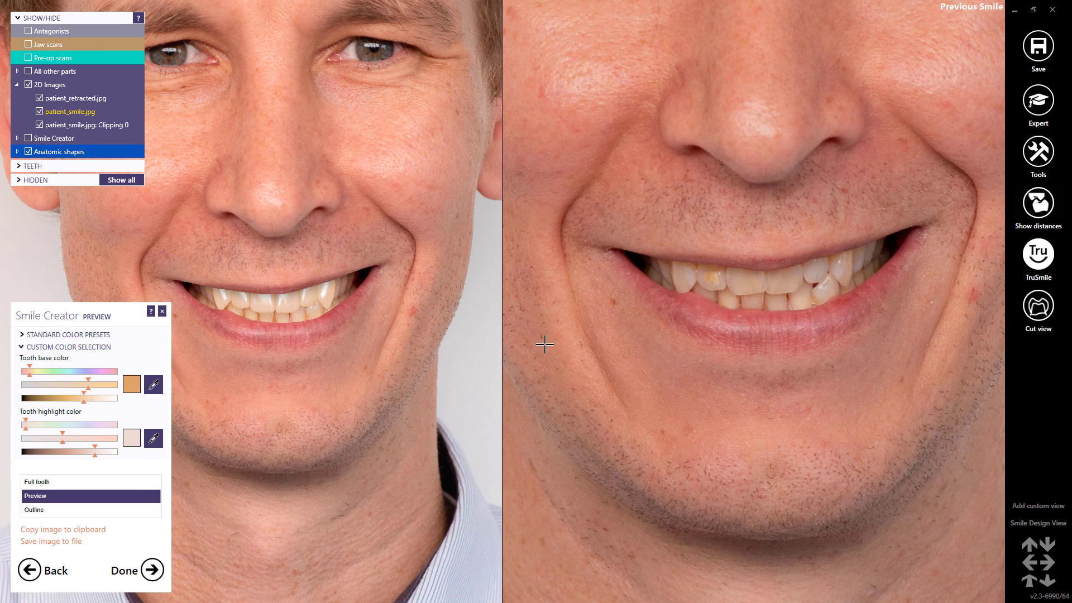
scroll(763, 329, down, 2)
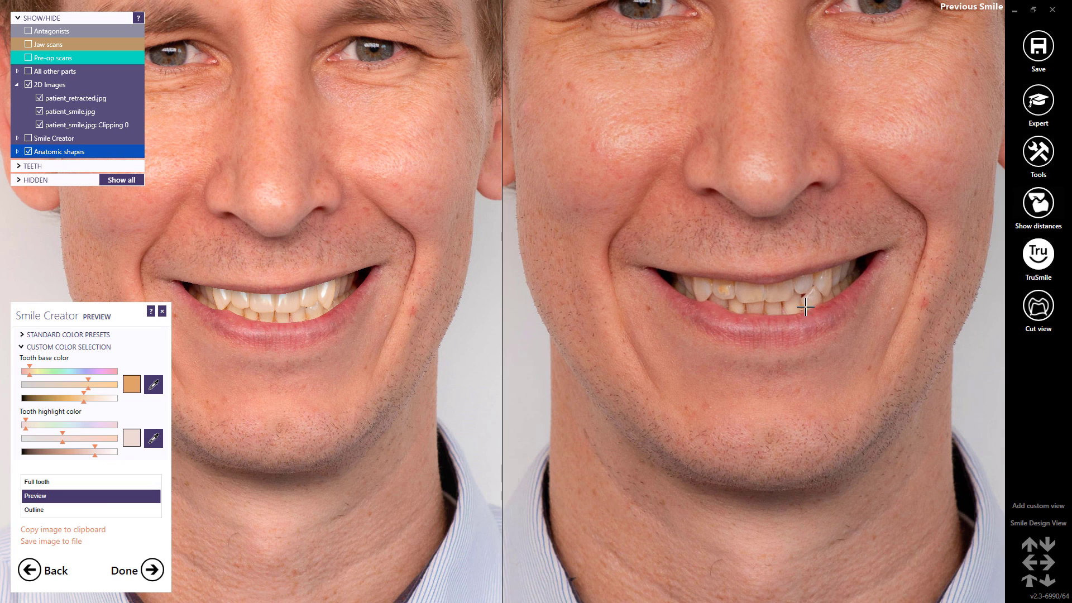
click(1032, 158)
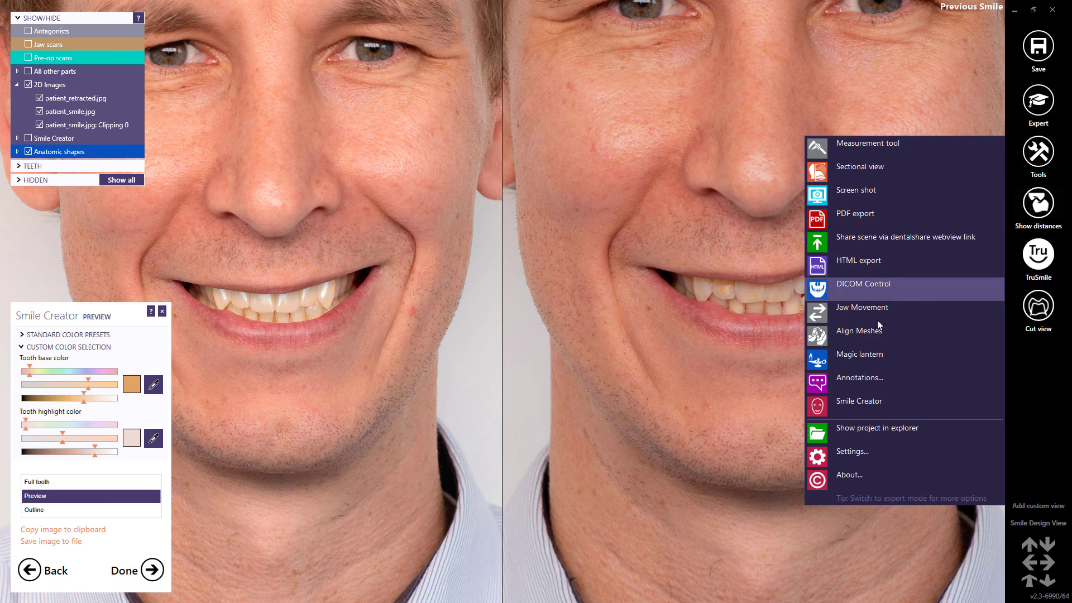
click(858, 353)
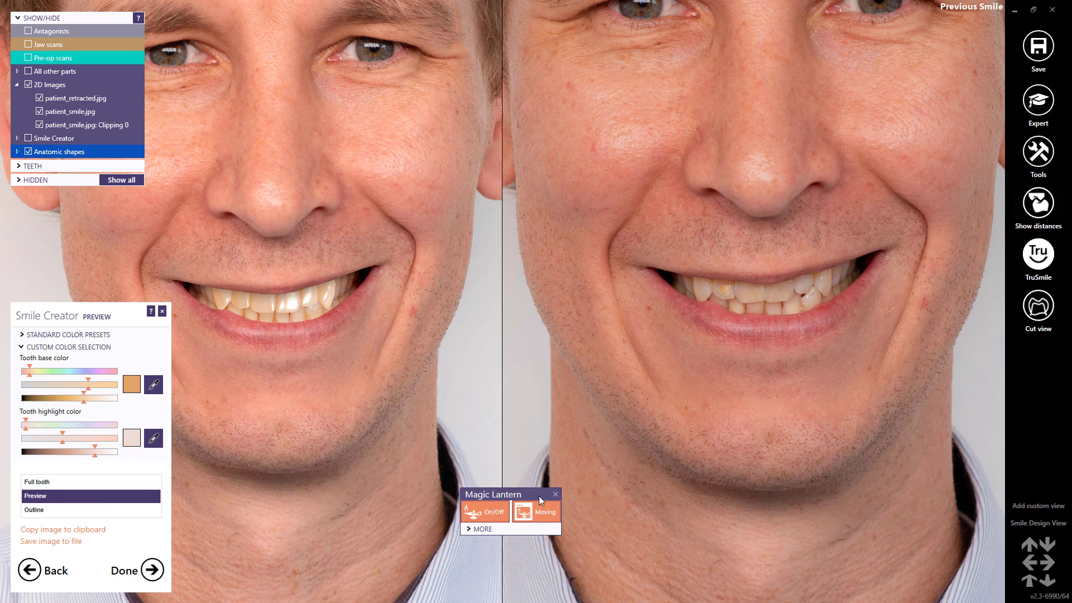
mouse_move(539, 496)
mouse_down()
mouse_move(424, 217)
mouse_move(296, 209)
mouse_move(214, 264)
mouse_move(189, 296)
mouse_move(221, 343)
mouse_move(305, 367)
mouse_move(394, 361)
mouse_move(464, 350)
mouse_move(474, 255)
mouse_move(327, 219)
mouse_move(303, 239)
mouse_move(469, 300)
mouse_move(540, 428)
mouse_move(546, 496)
mouse_up()
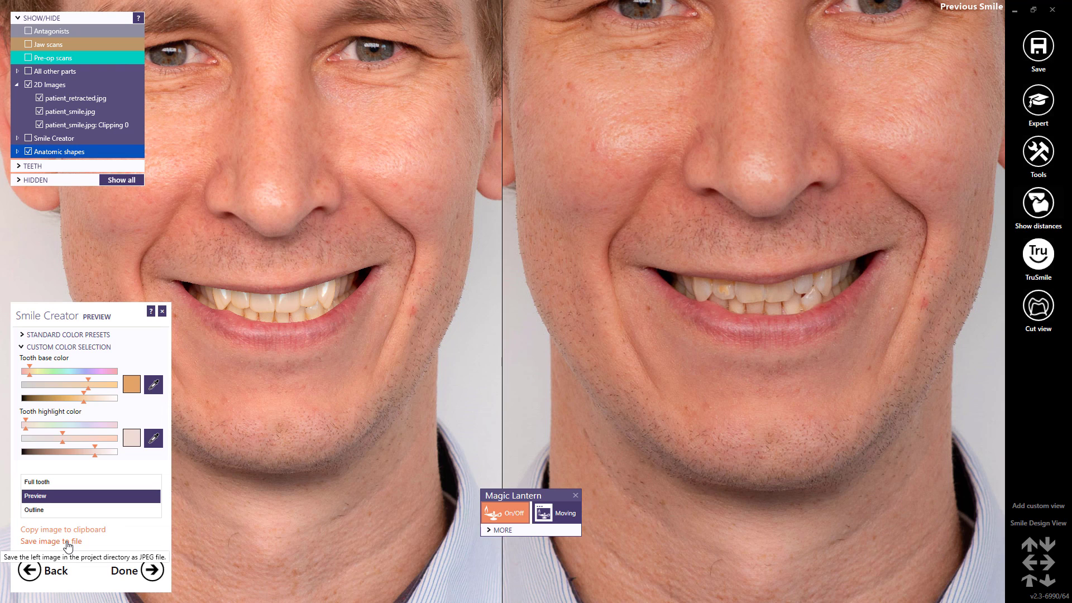
Finish Smile Creator, close Magic Lantern, and show the anatomic shapes on the prepared jaw scan in the front view.
click(152, 571)
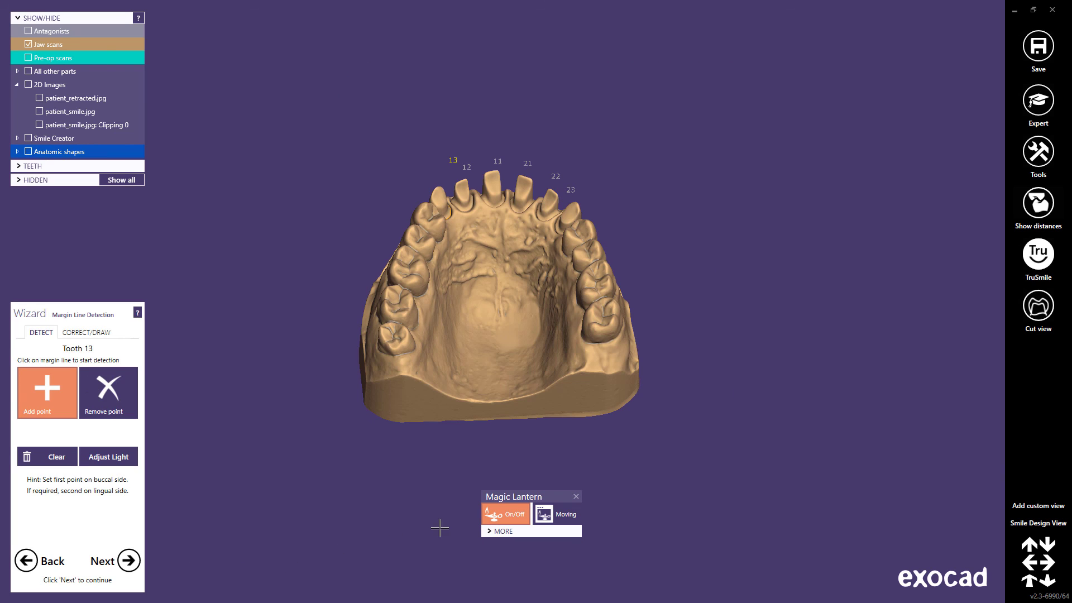
click(574, 497)
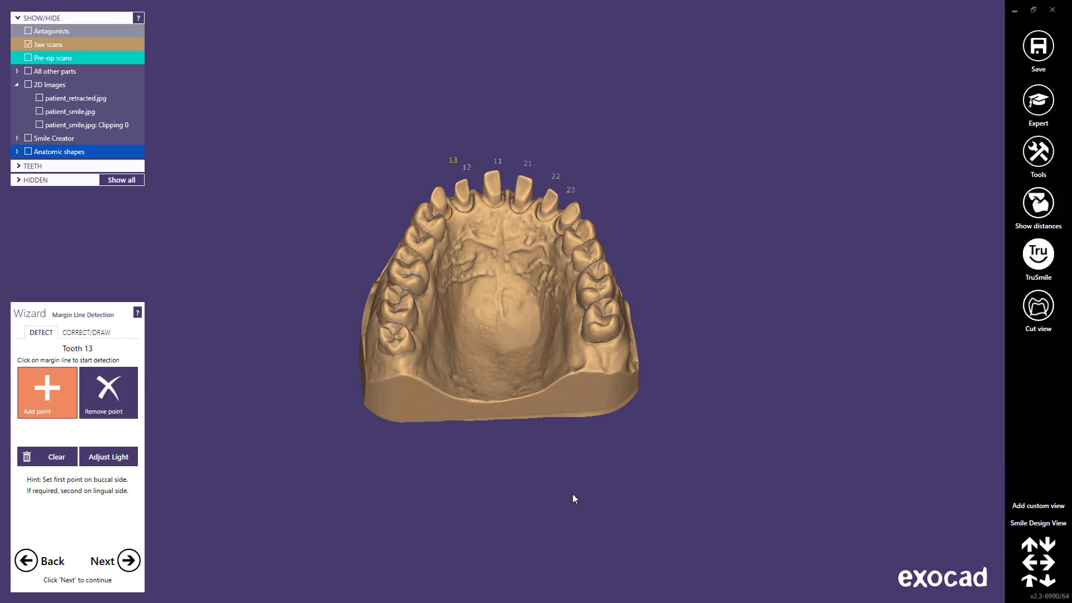
click(1029, 581)
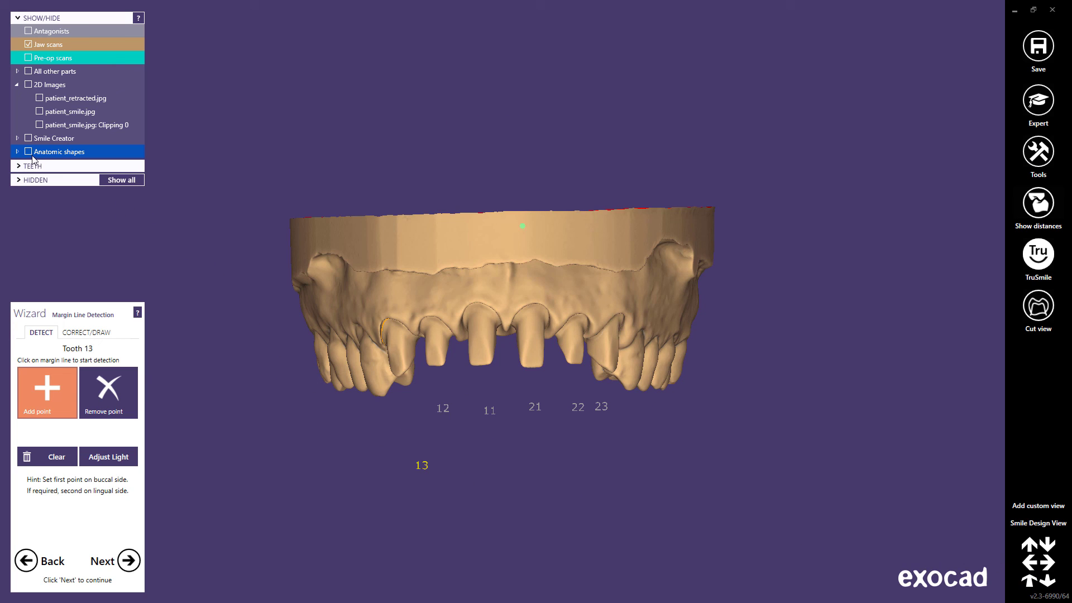
click(29, 152)
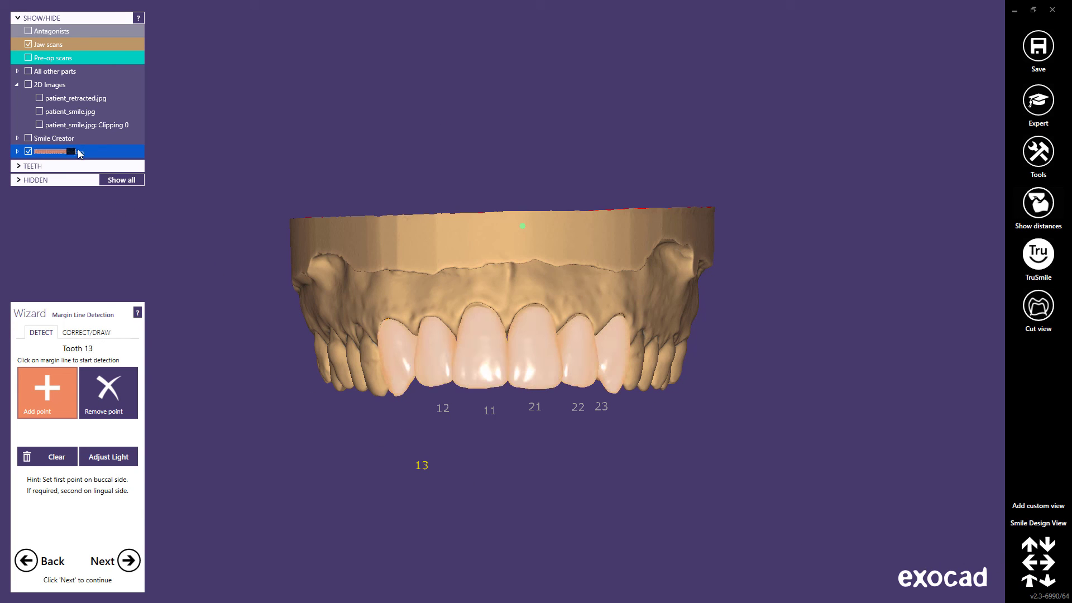